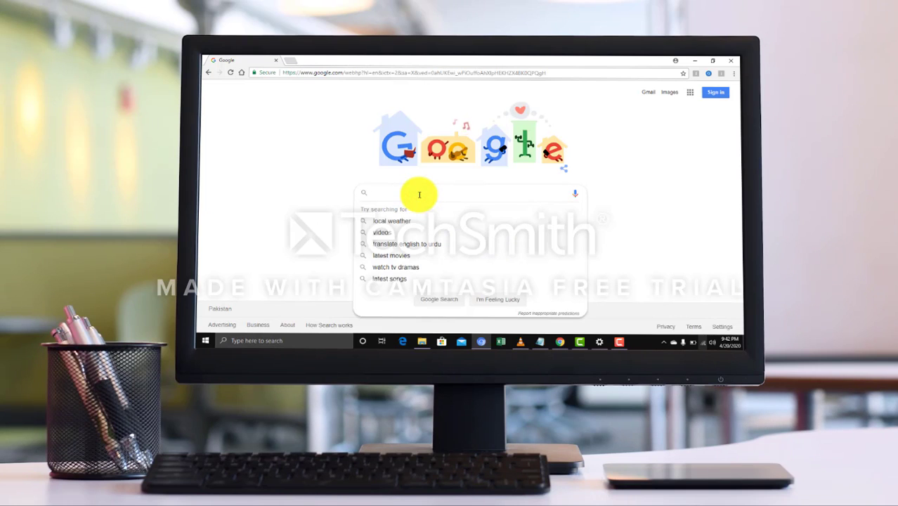
Search Google for 'amazon affiliate program' using the autocomplete suggestion
type("mazon")
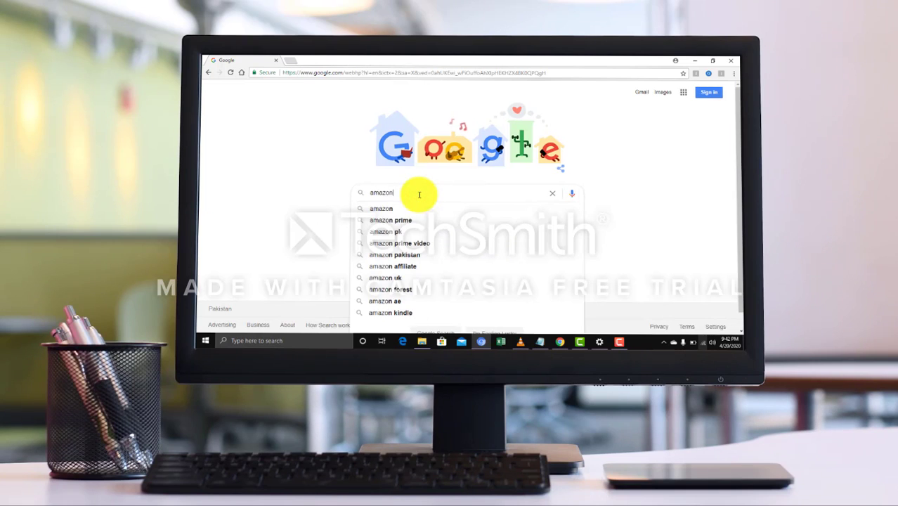
type(" affiliate")
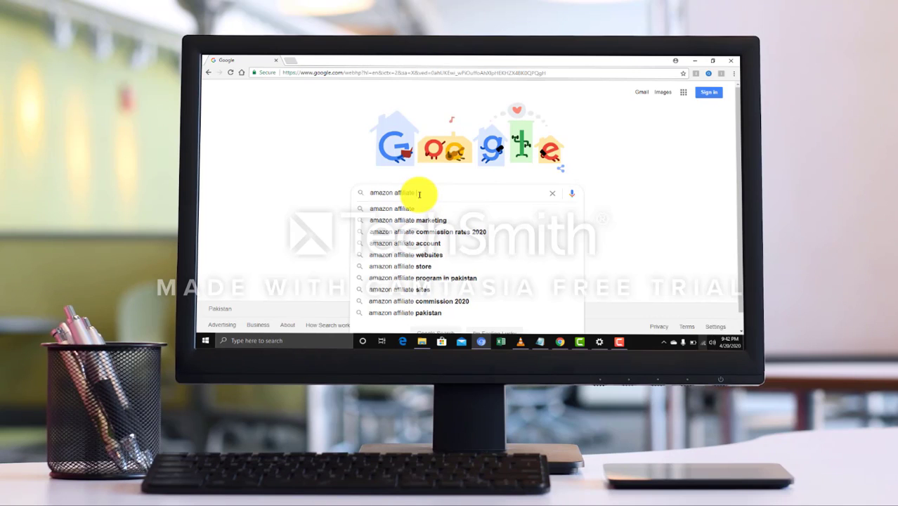
key("Down")
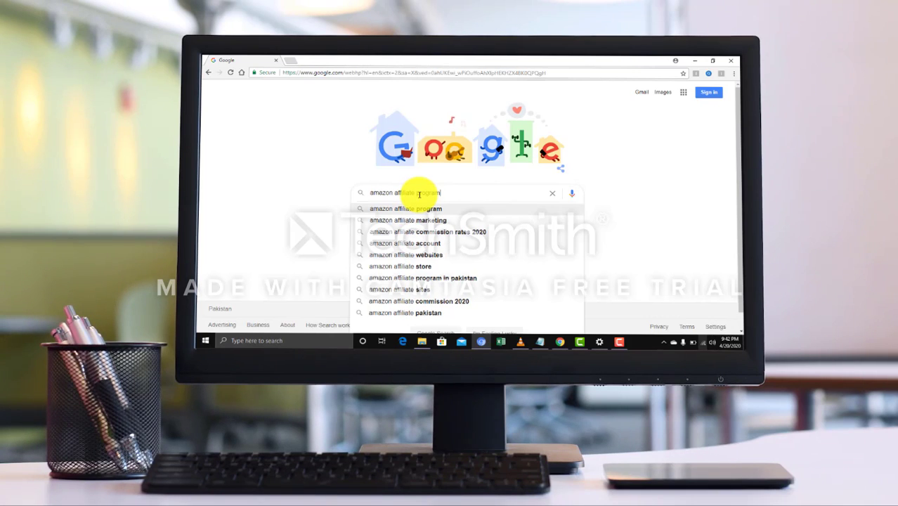
key("Return")
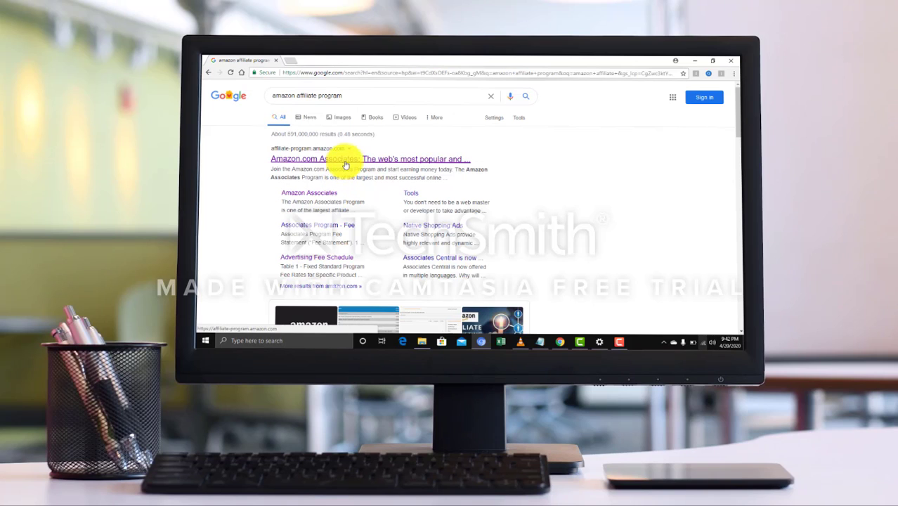
Open the Amazon.com Associates result and choose 'Join Now for Free'
left_click(352, 160)
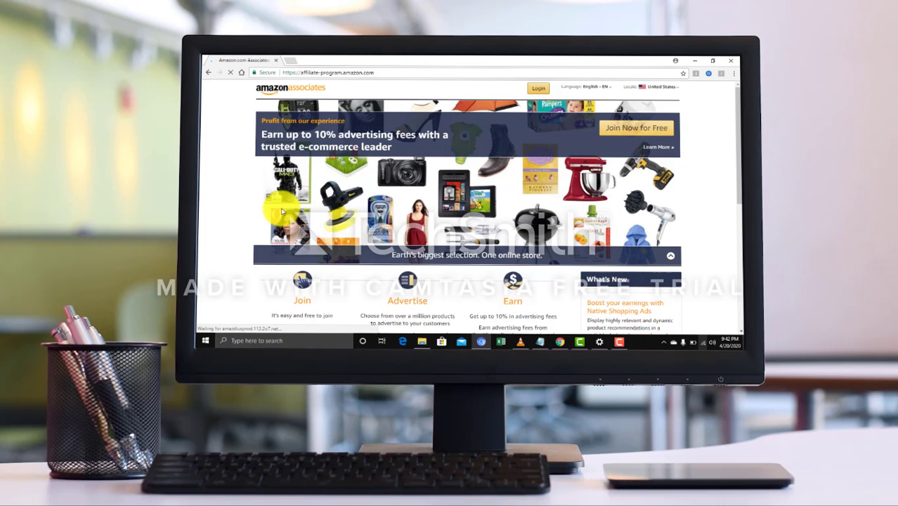
scroll(515, 147, "down", 2)
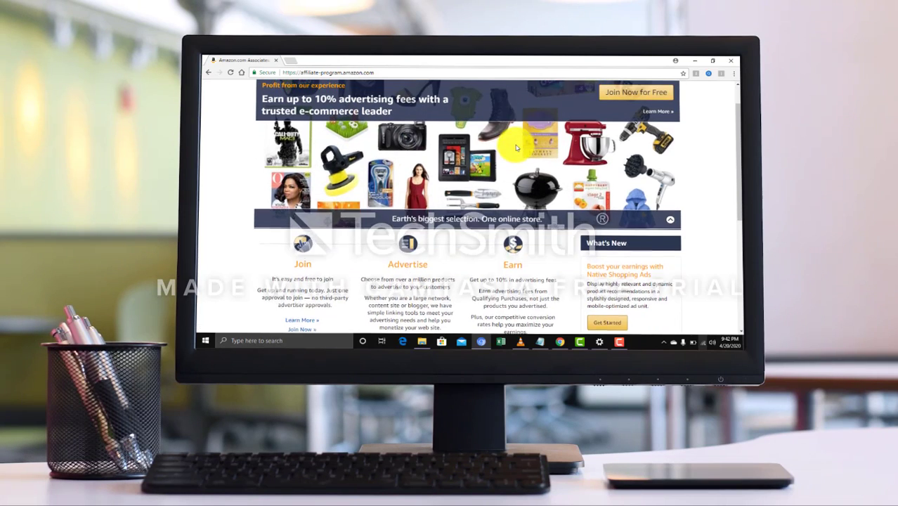
scroll(515, 147, "up", 2)
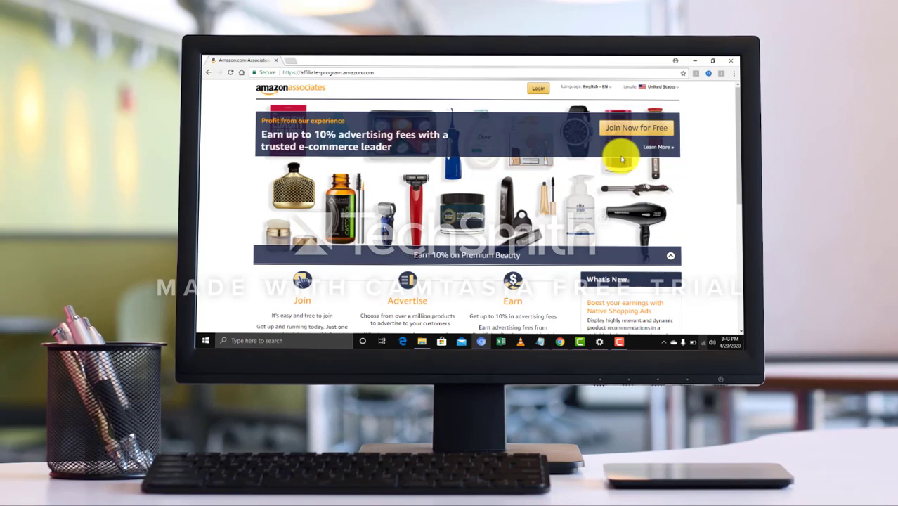
left_click(626, 129)
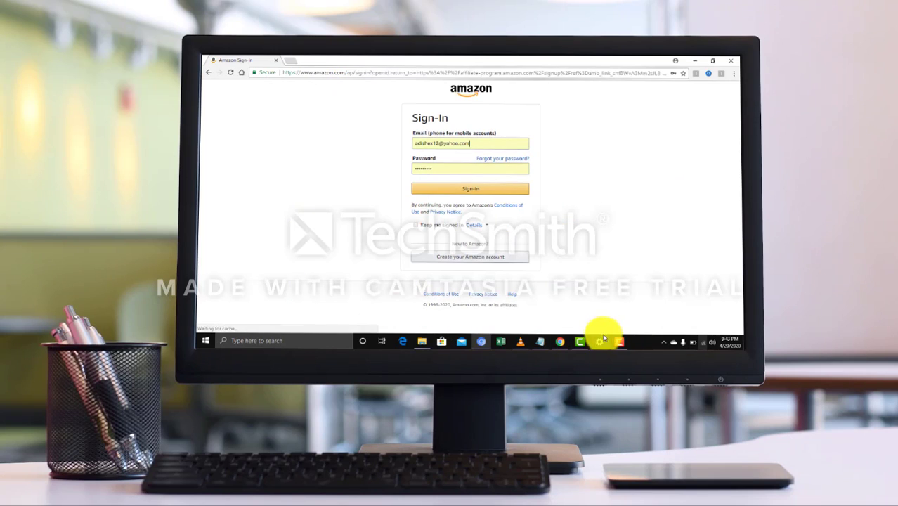
Fill in a new Amazon account with your name, e-mail address and password, and submit it
left_click(459, 259)
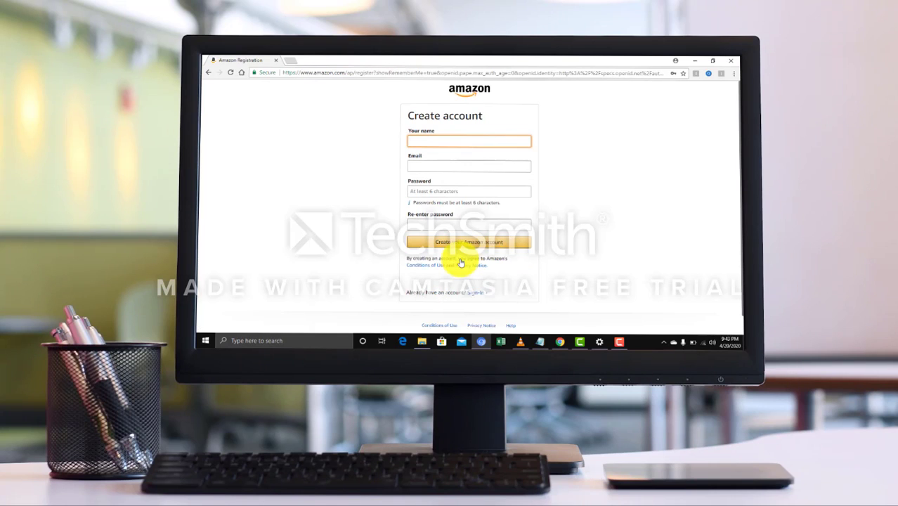
type("adi")
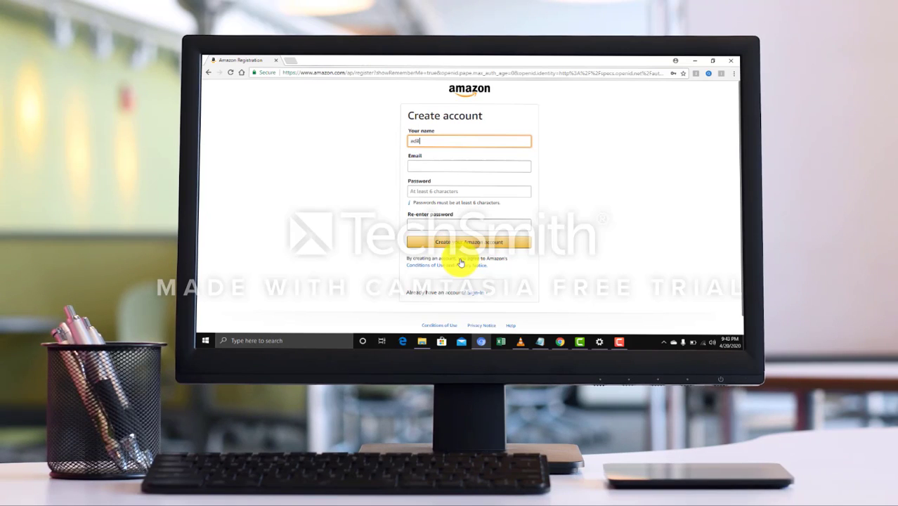
key("Tab")
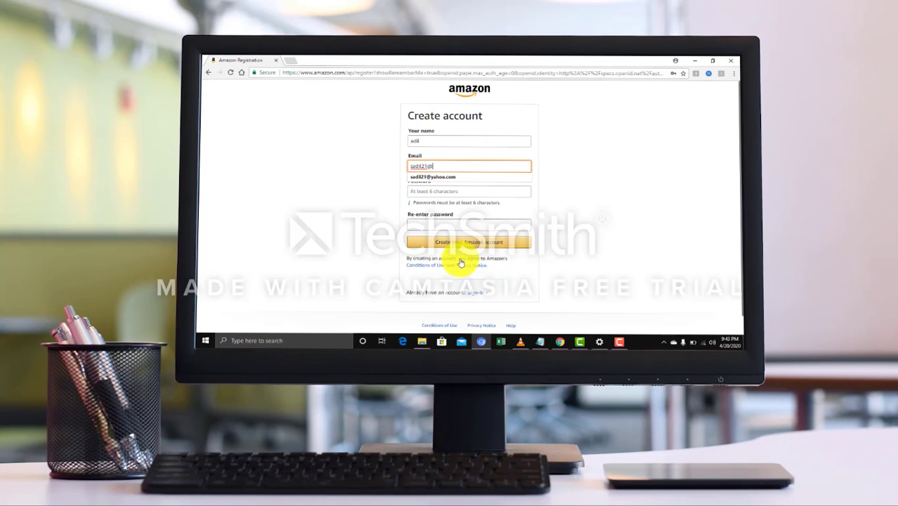
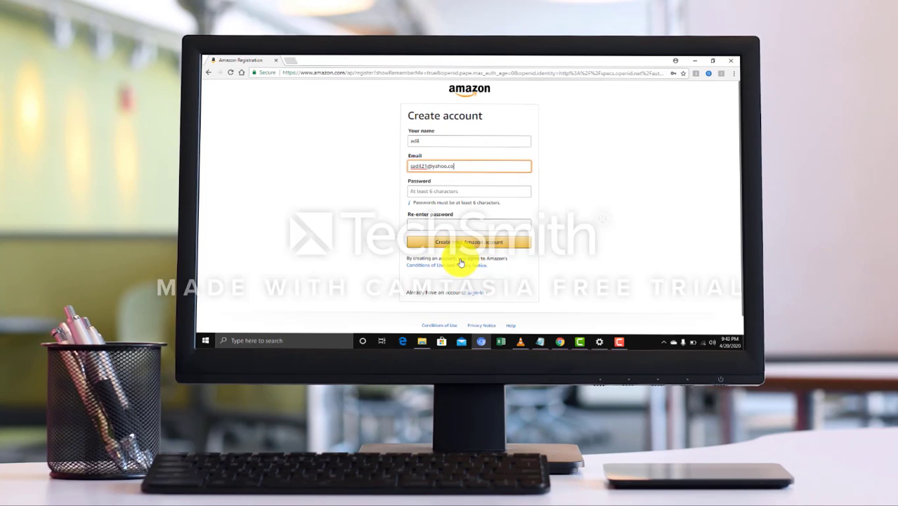
key("Tab")
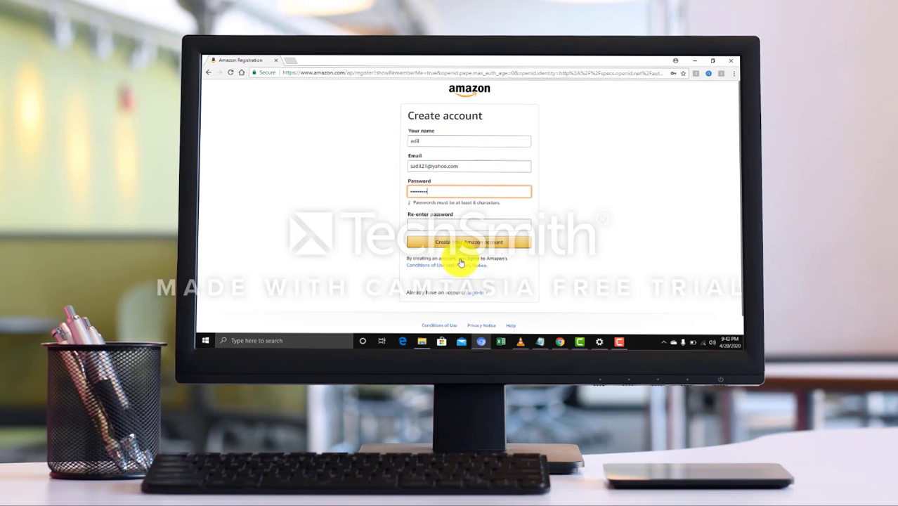
key("Tab")
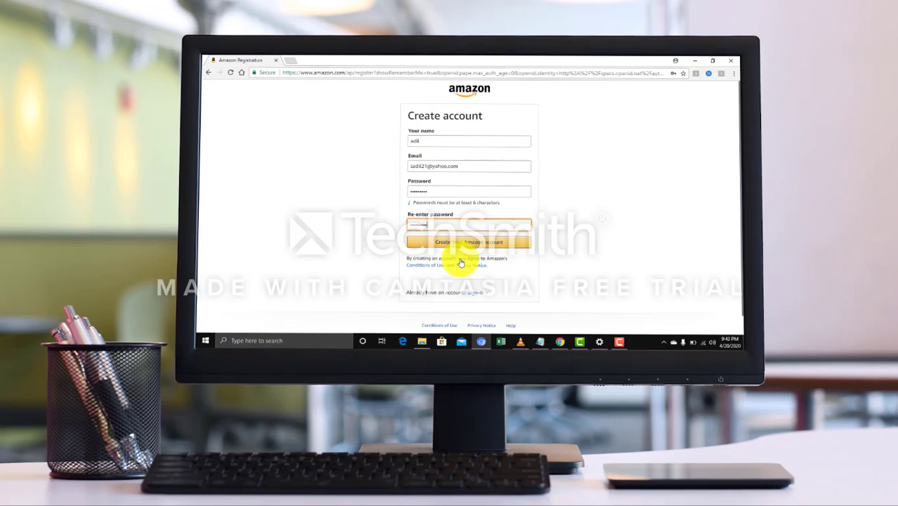
left_click(460, 243)
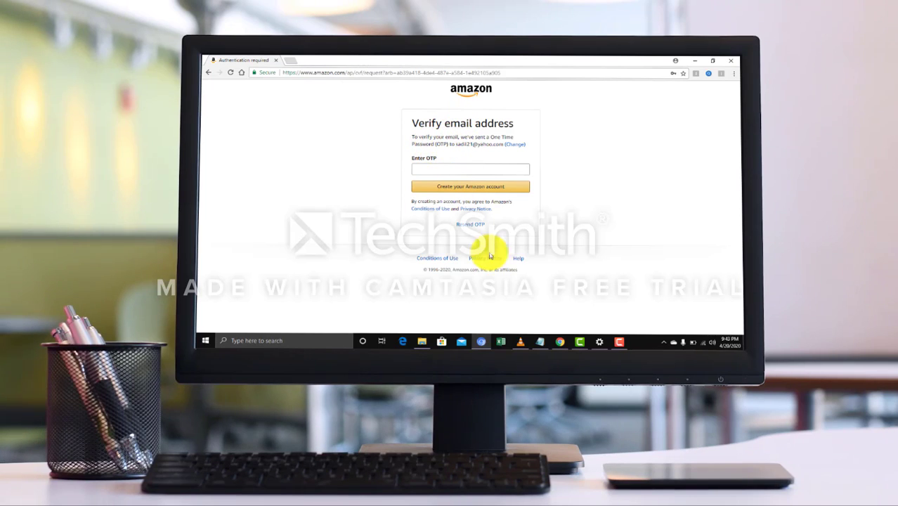
In Yahoo Mail, reload the inbox until the Amazon verification email arrives
left_click(559, 342)
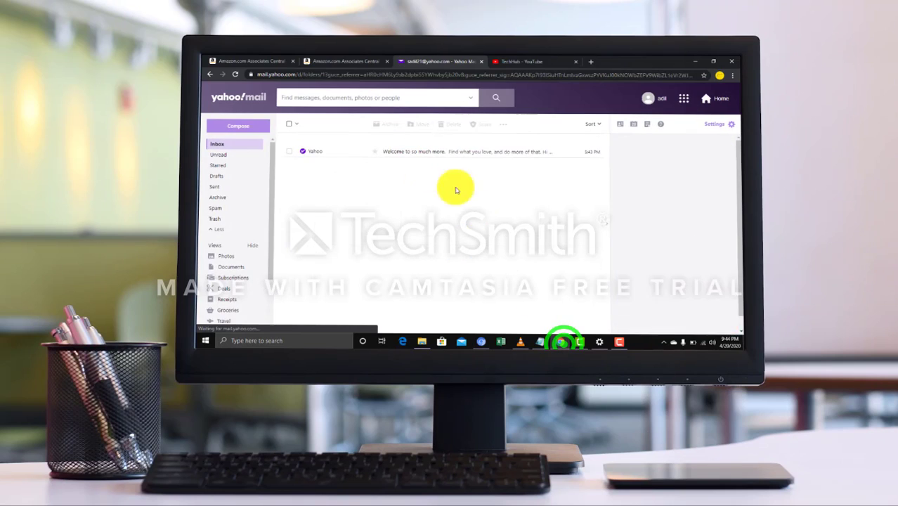
left_click(236, 73)
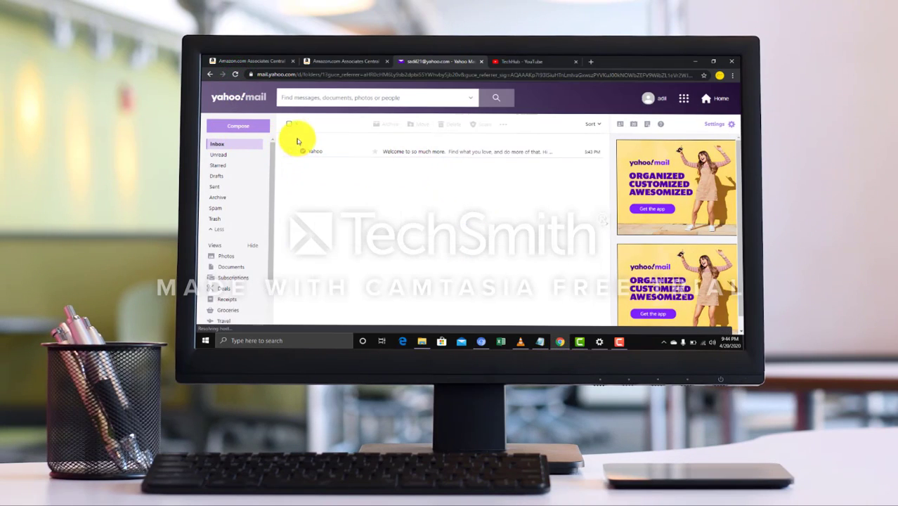
left_click(237, 75)
left_click(237, 74)
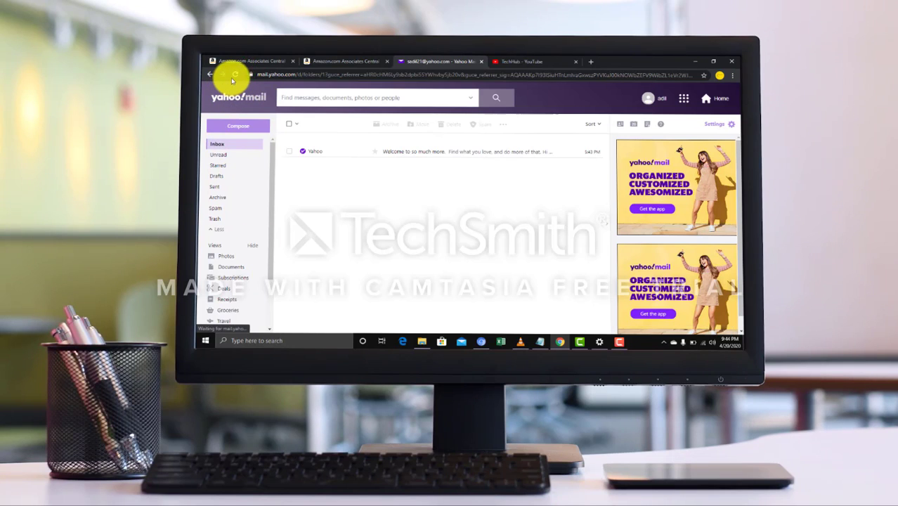
left_click(235, 74)
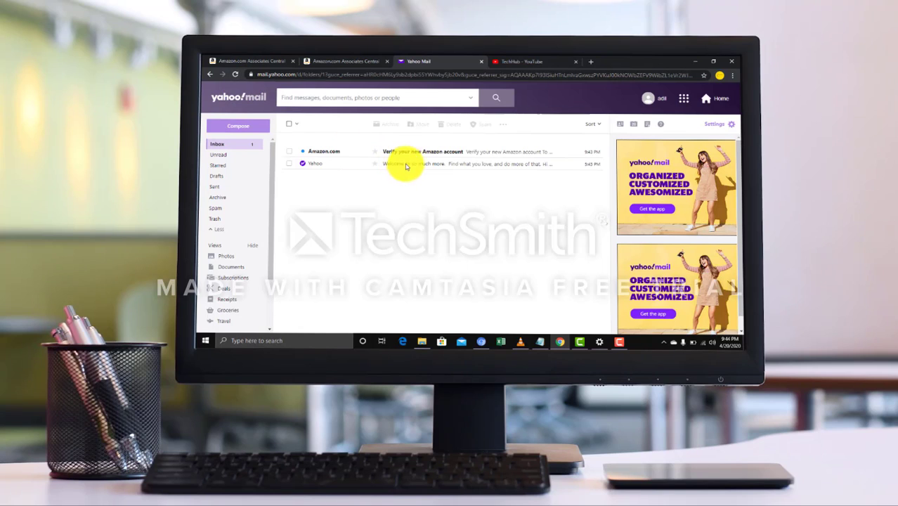
Open the Amazon verification email, copy the one-time code, and return to the Amazon tab
left_click(453, 153)
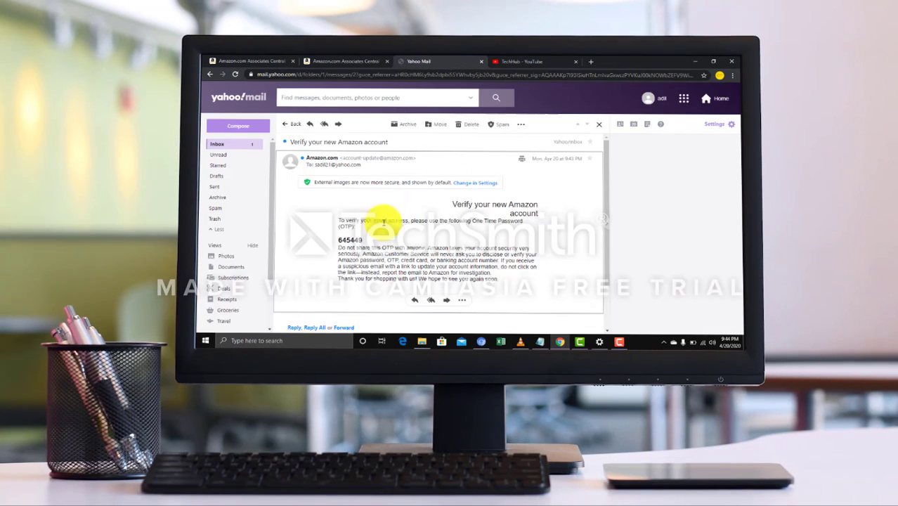
left_click(348, 240)
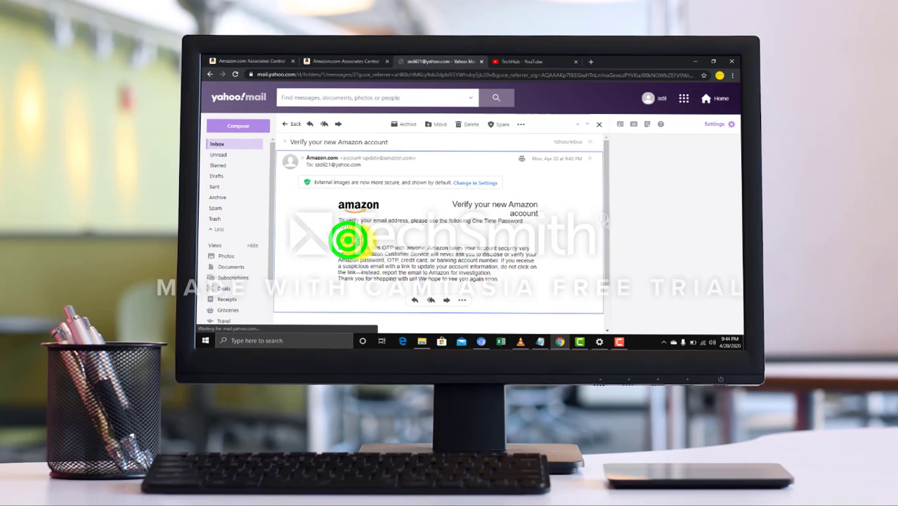
double_click(371, 242)
left_click(248, 62)
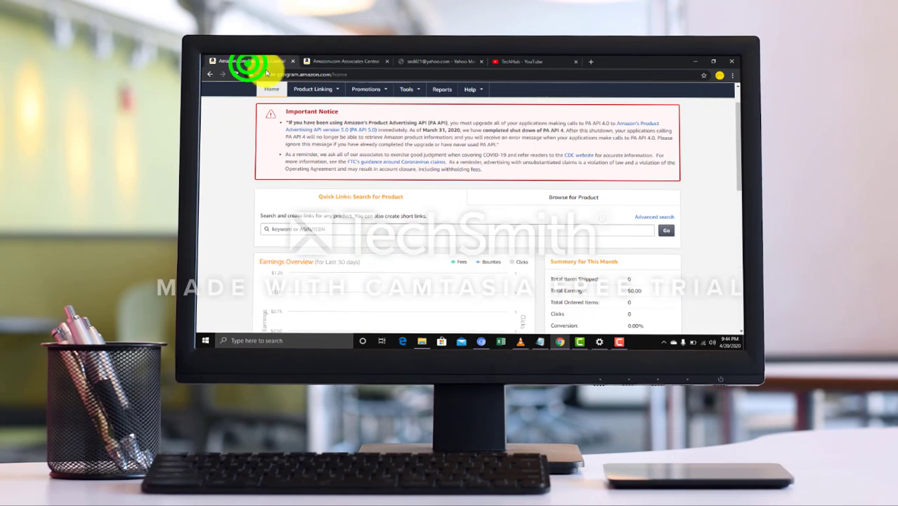
Paste the one-time code into the OTP field and submit to create the account
left_click(482, 342)
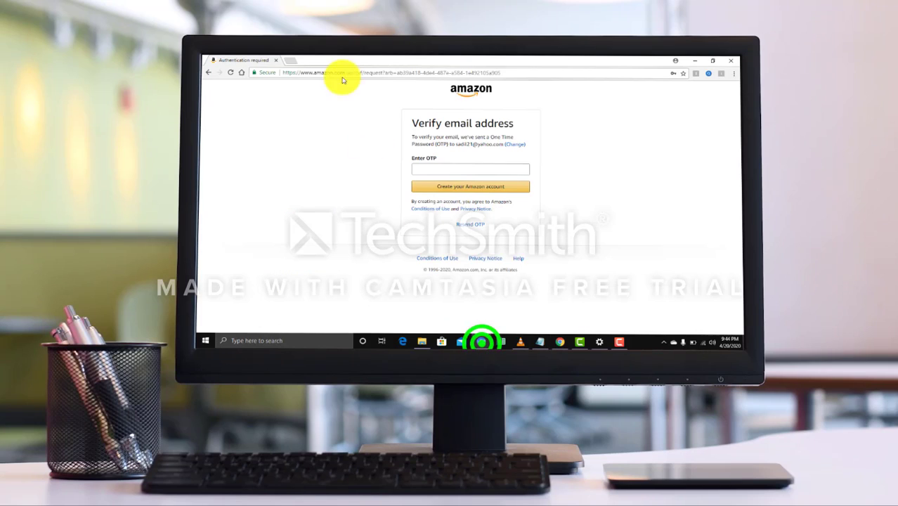
right_click(437, 173)
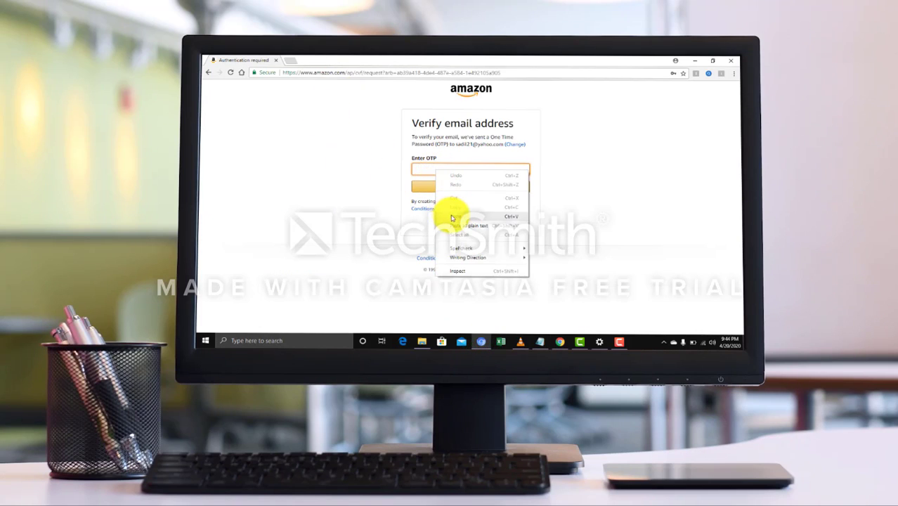
left_click(453, 216)
left_click(459, 188)
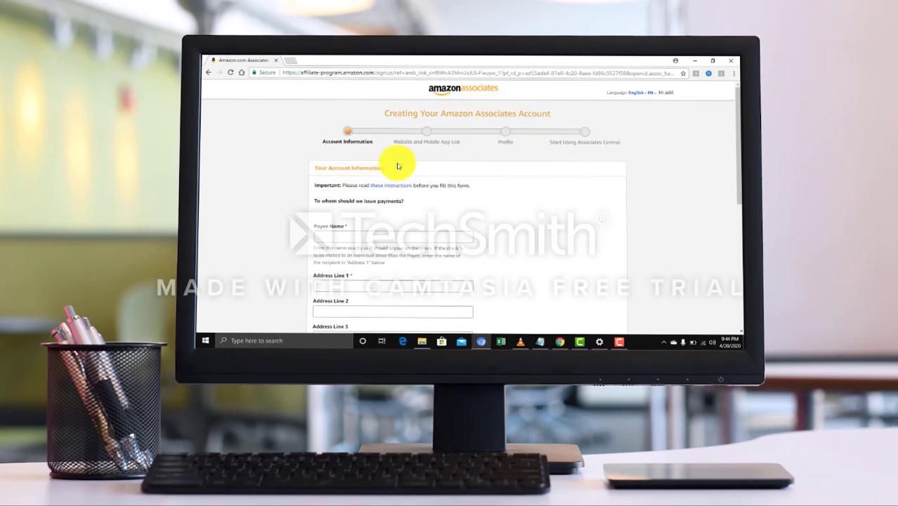
Fill in the payee name and first address line, and choose Pakistan as the country
left_click(391, 239)
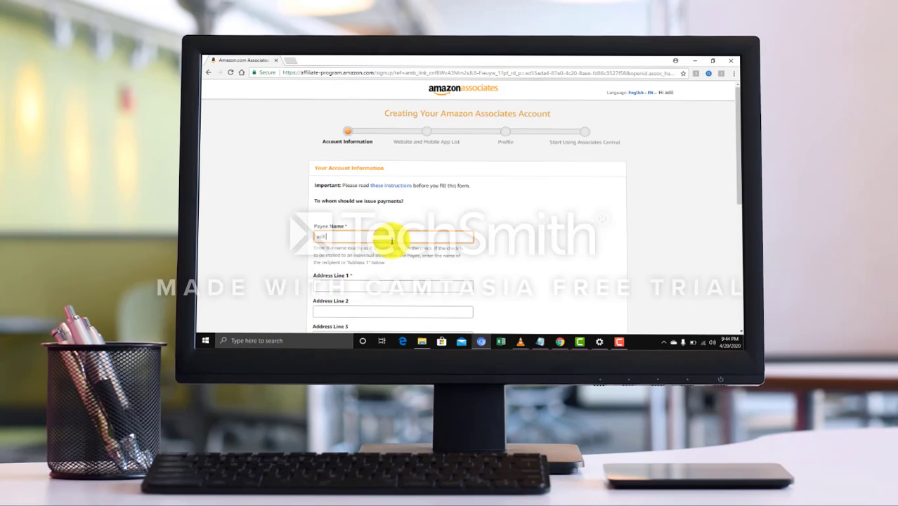
key("Tab")
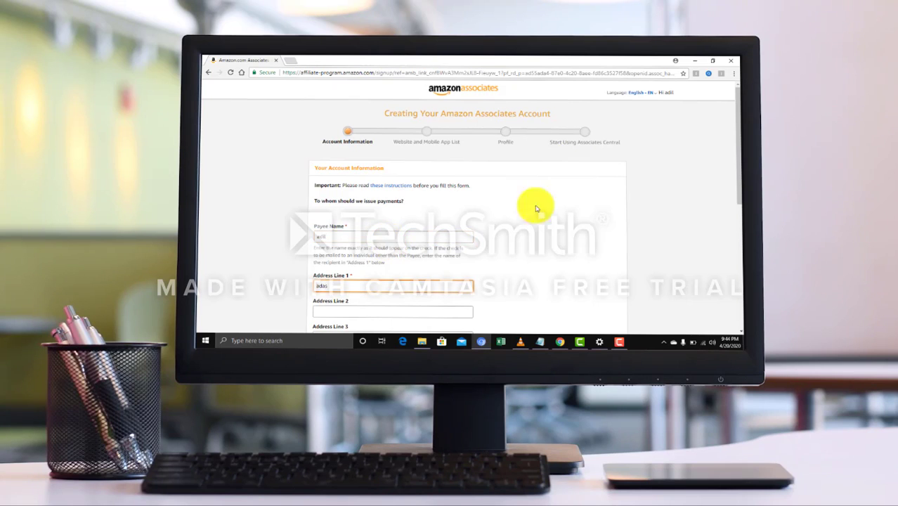
left_click_drag(736, 146, 738, 222)
double_click(348, 115)
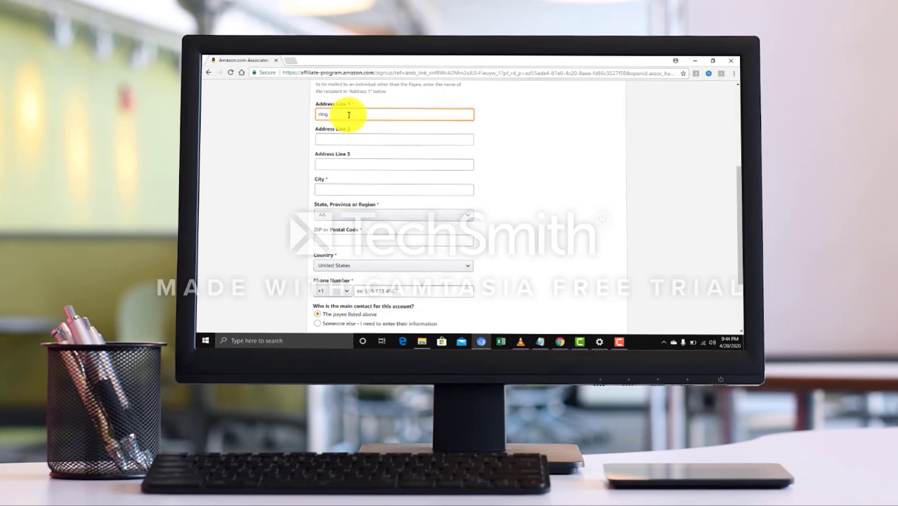
key("Tab")
key("Tab")
key("Tab")
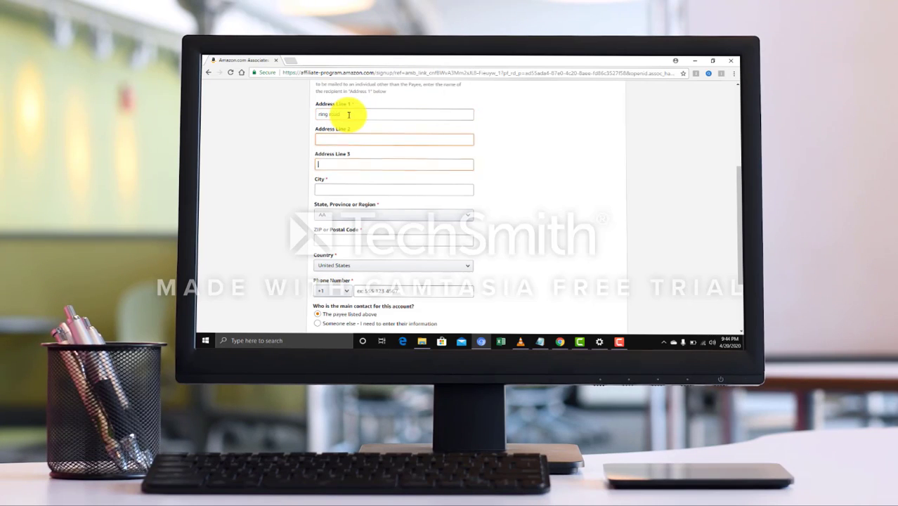
left_click(342, 265)
scroll(350, 259, "up", 15)
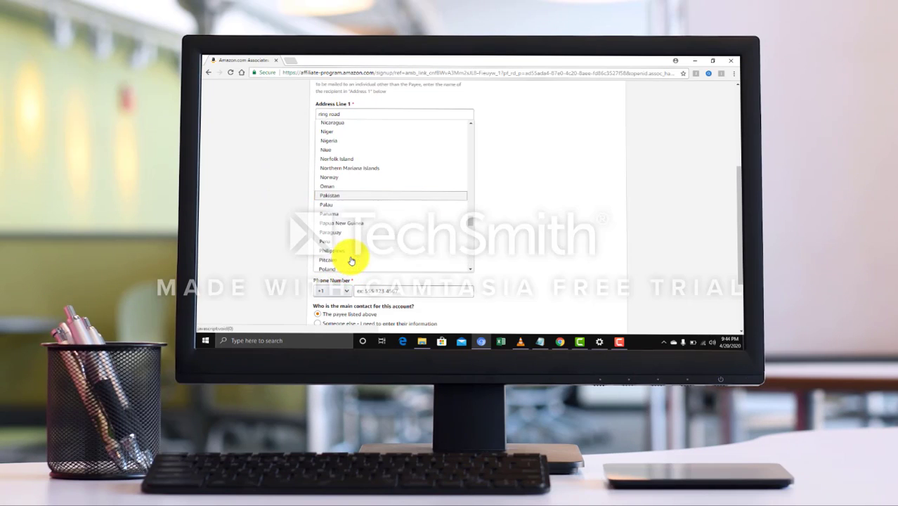
left_click(323, 194)
Set the city to Peshawar, the phone code to +92, and enter the phone number
left_click(348, 189)
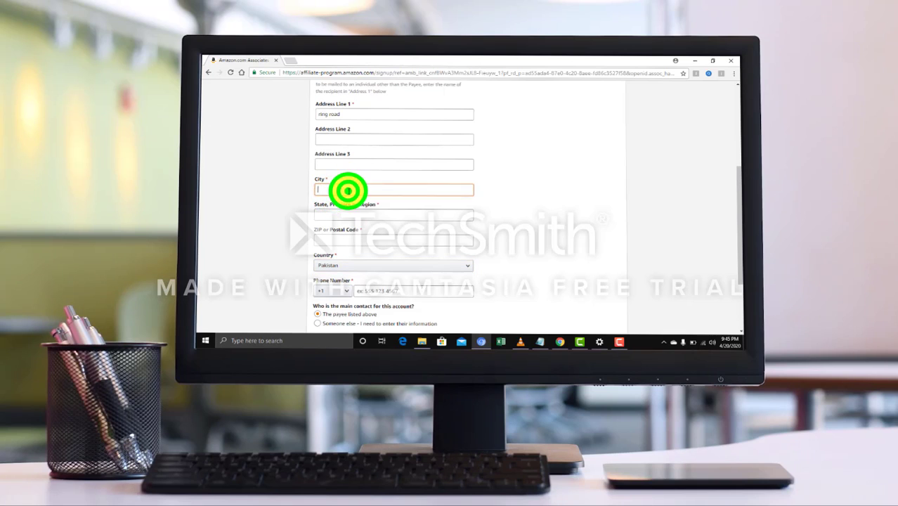
type("peshawar")
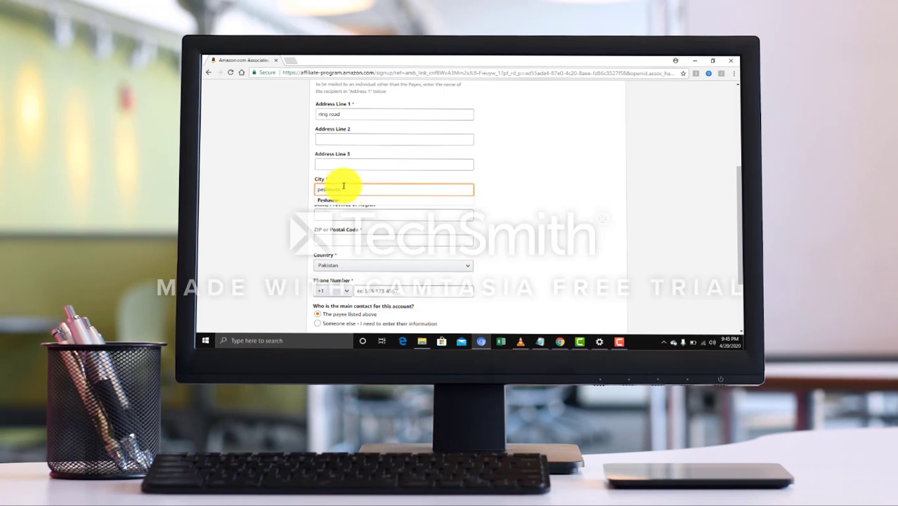
left_click(335, 201)
scroll(338, 204, "down", 3)
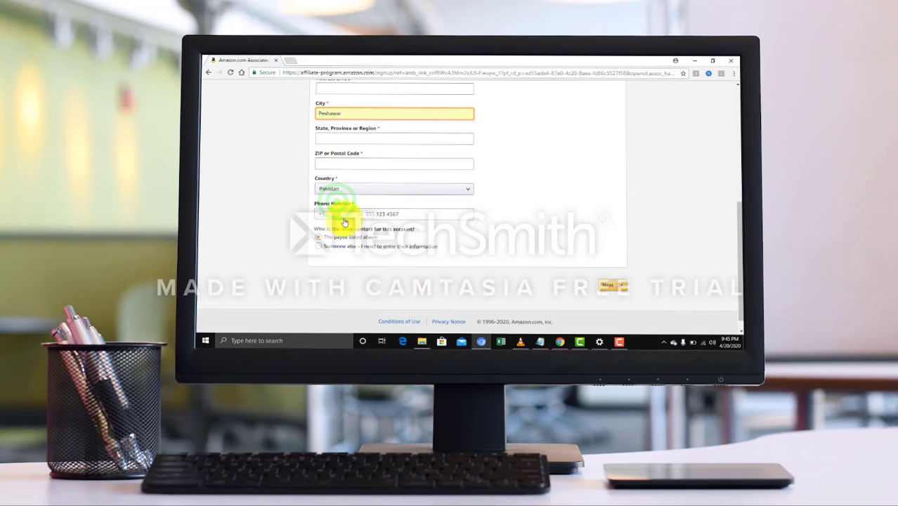
left_click(342, 213)
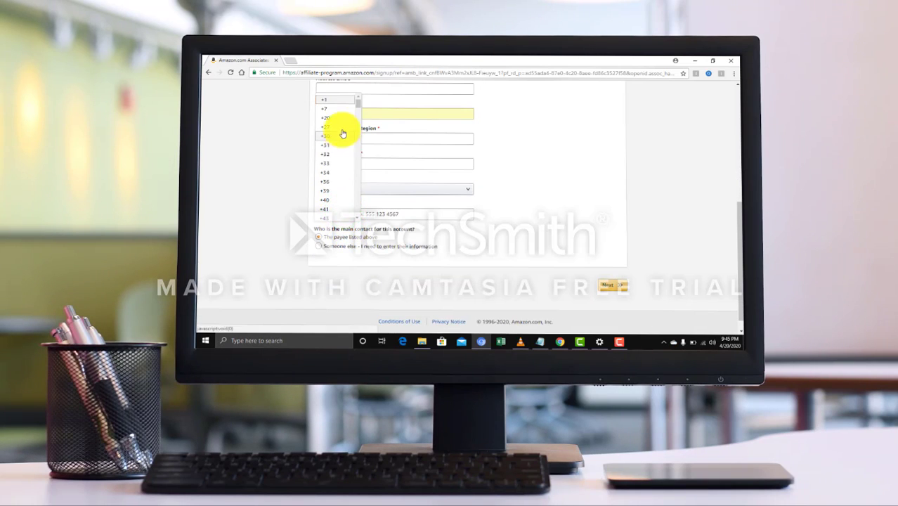
scroll(342, 140, "down", 5)
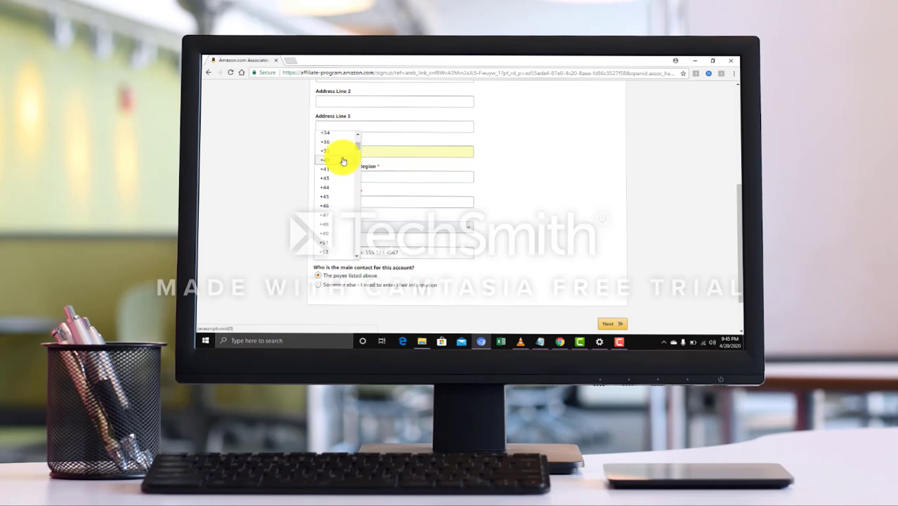
scroll(337, 183, "down", 5)
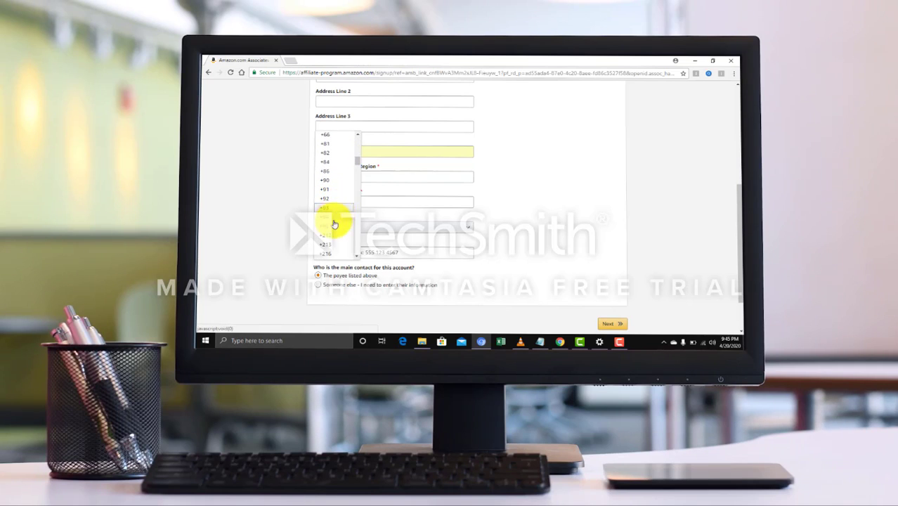
left_click(326, 199)
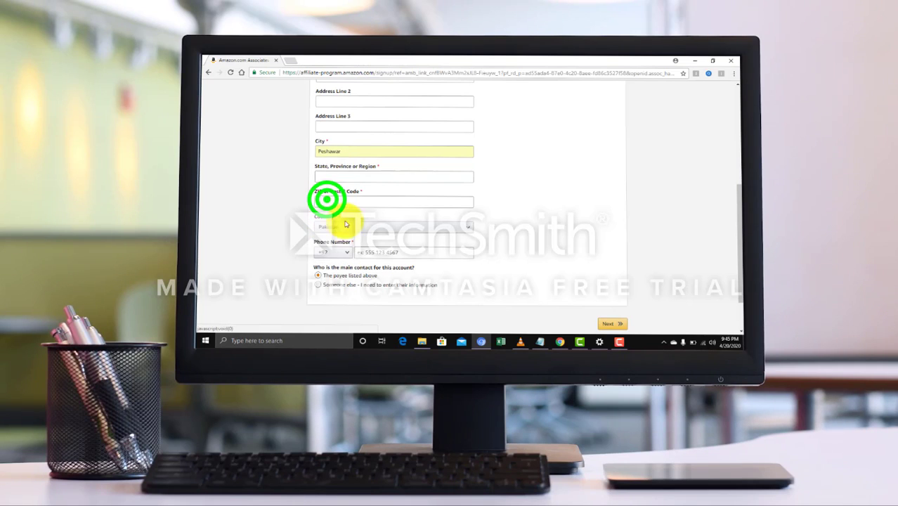
left_click(387, 253)
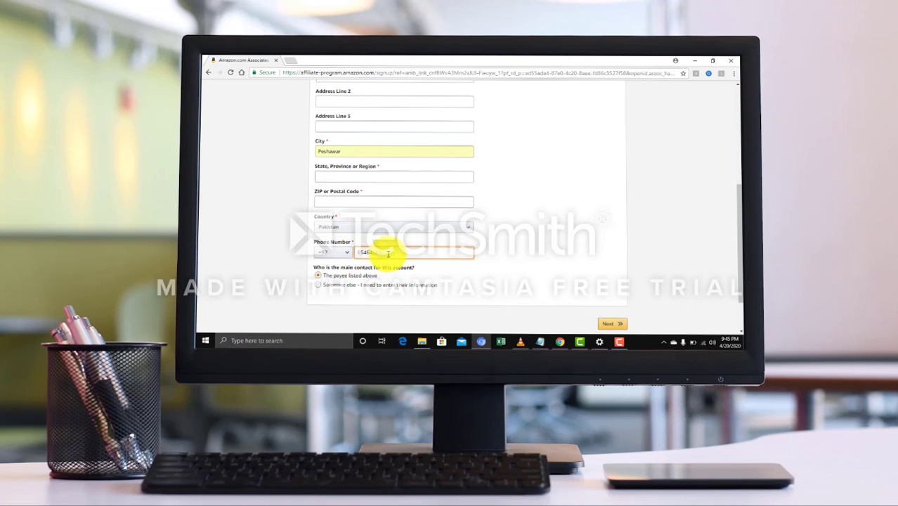
scroll(390, 260, "down", 1)
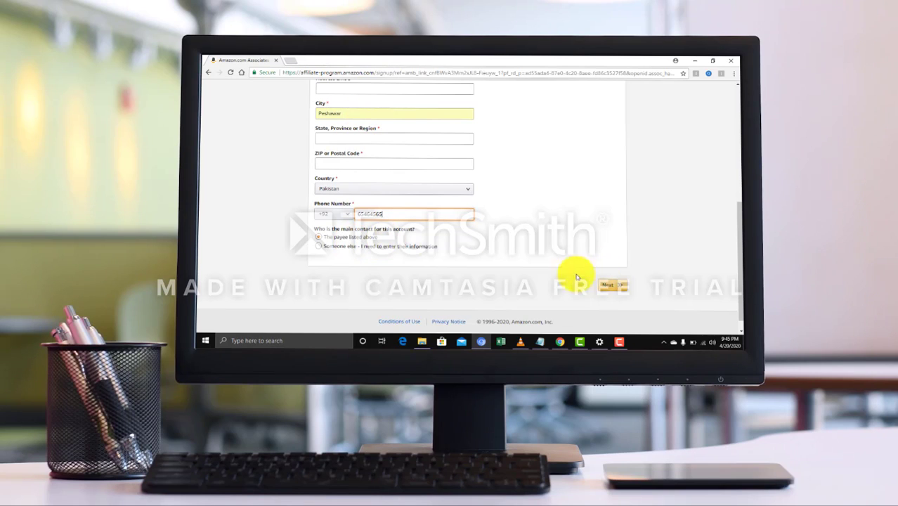
Enter the required postal code 25000
left_click(611, 285)
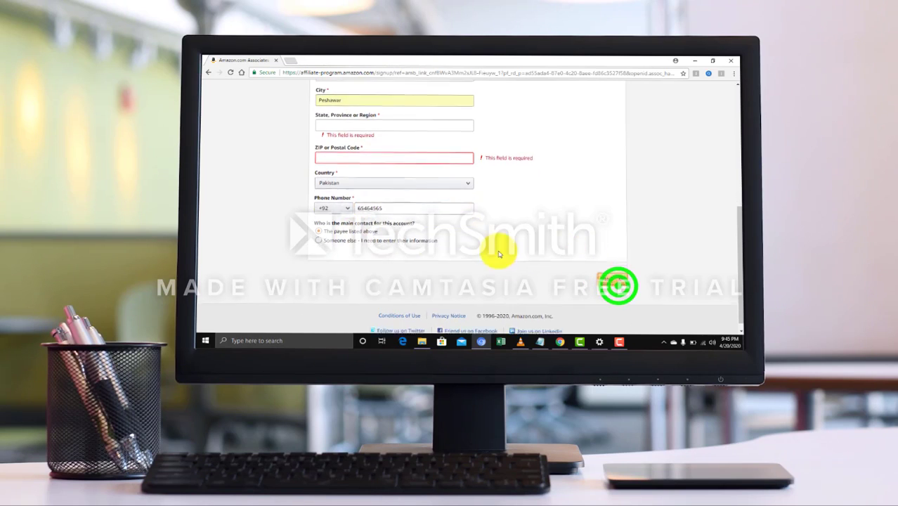
scroll(457, 237, "up", 1)
left_click(364, 185)
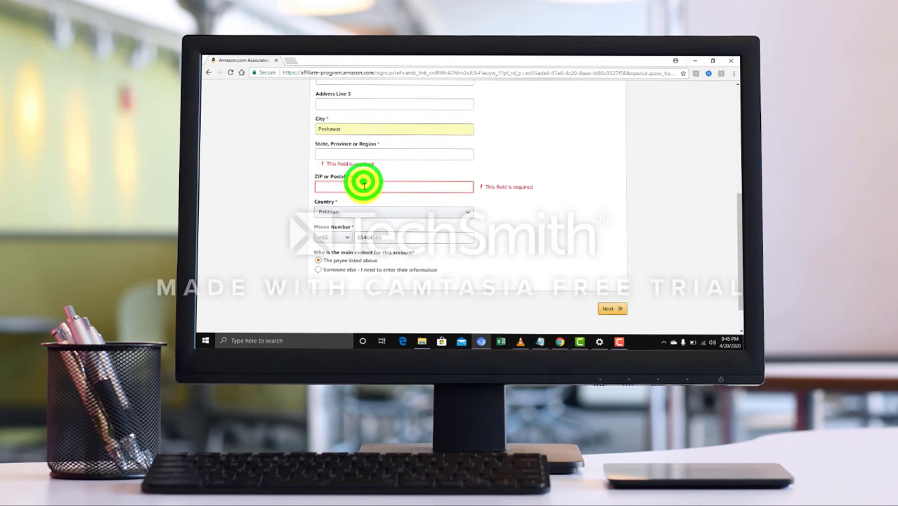
type("25")
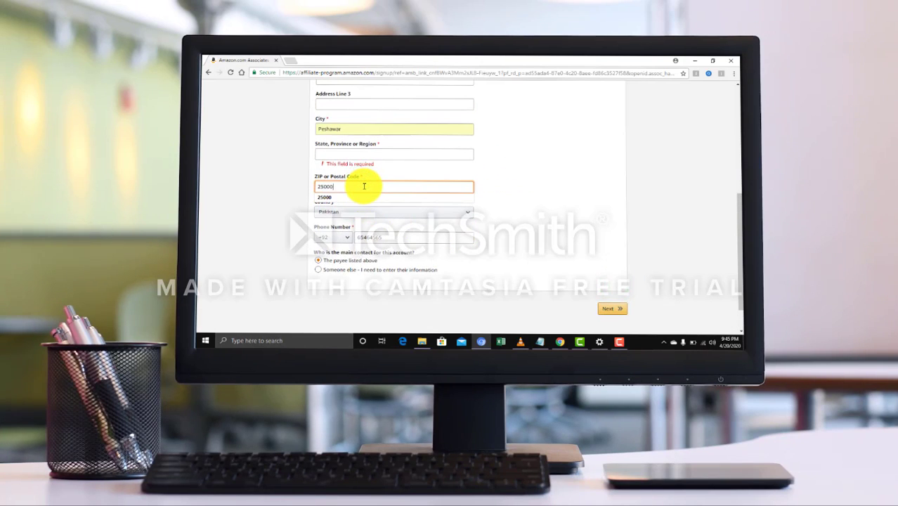
type("000")
left_click(355, 197)
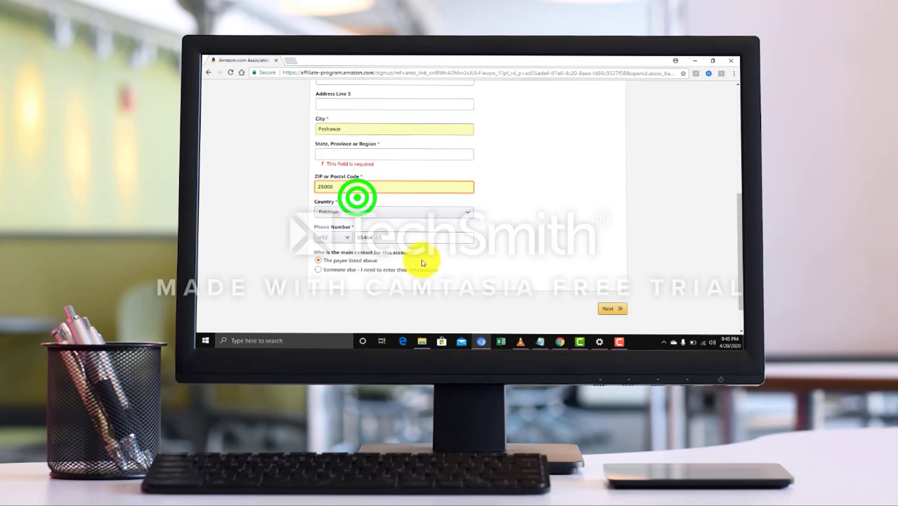
Enter 'peshawar' as the state or region and submit the account information
left_click(611, 309)
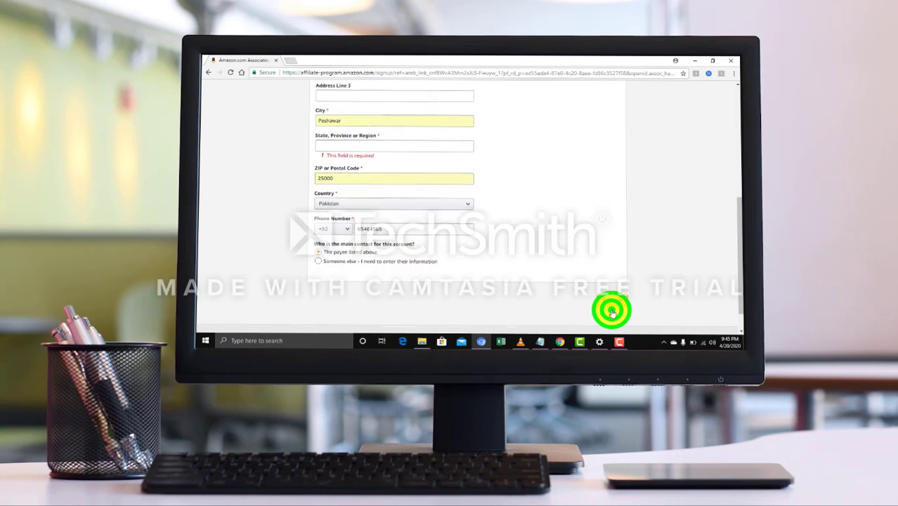
scroll(612, 310, "down", 1)
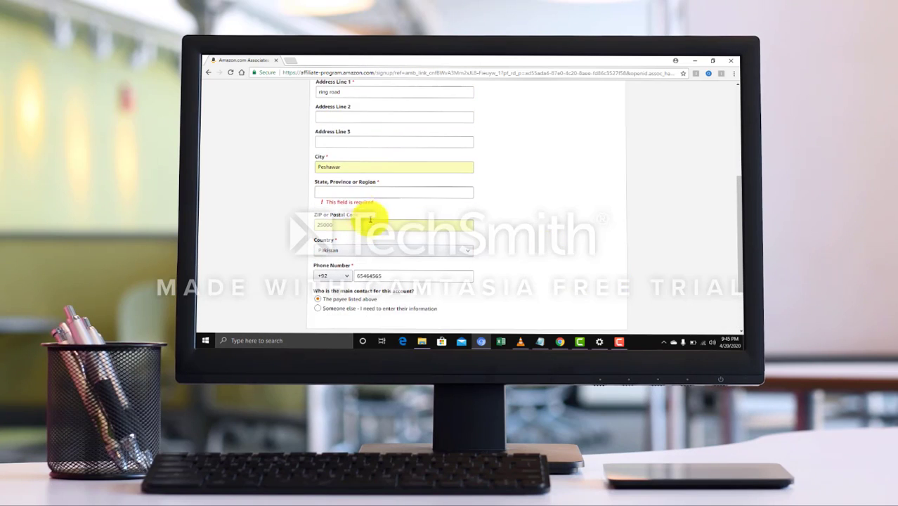
left_click(349, 192)
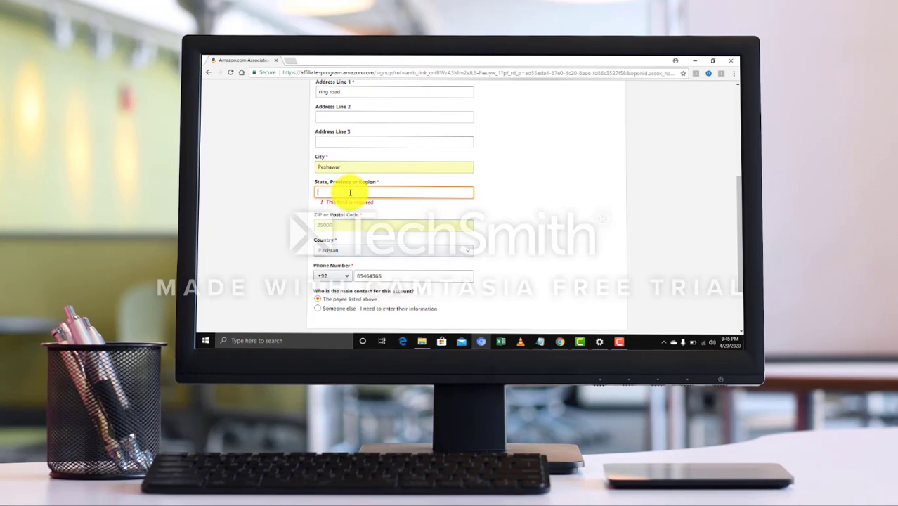
type("peshawar")
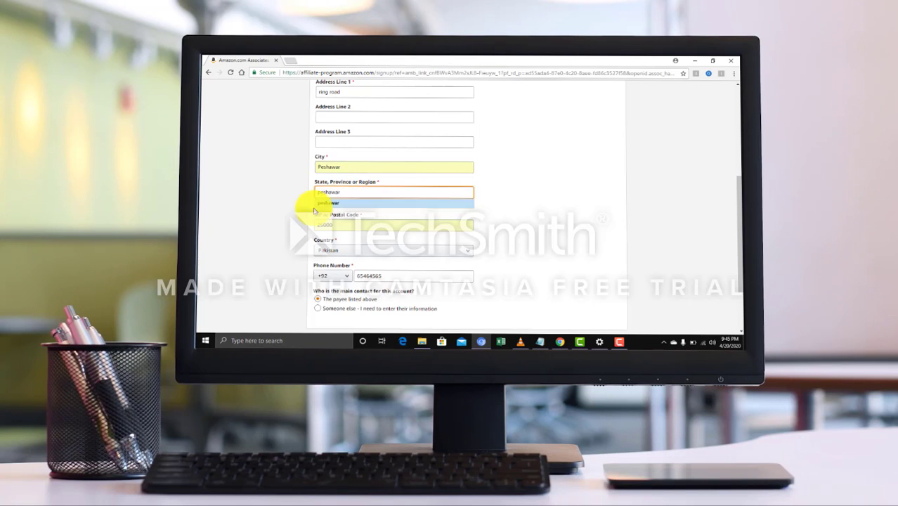
scroll(559, 279, "down", 1)
left_click(608, 271)
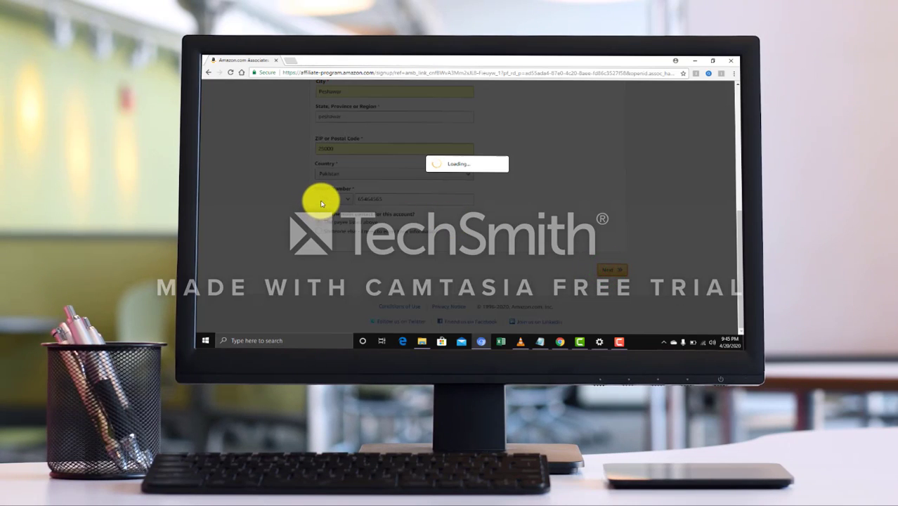
Scroll through the newly loaded Website and Mobile App List step
scroll(322, 204, "up", 5)
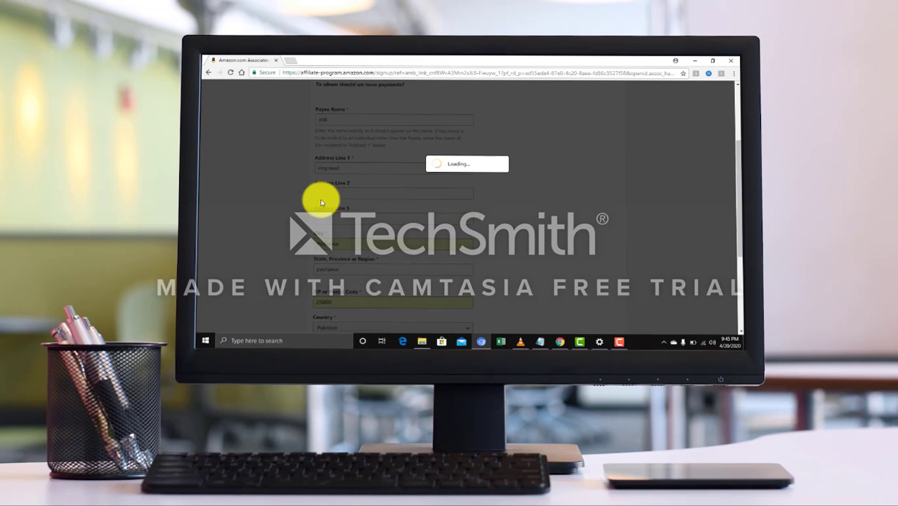
scroll(321, 203, "up", 3)
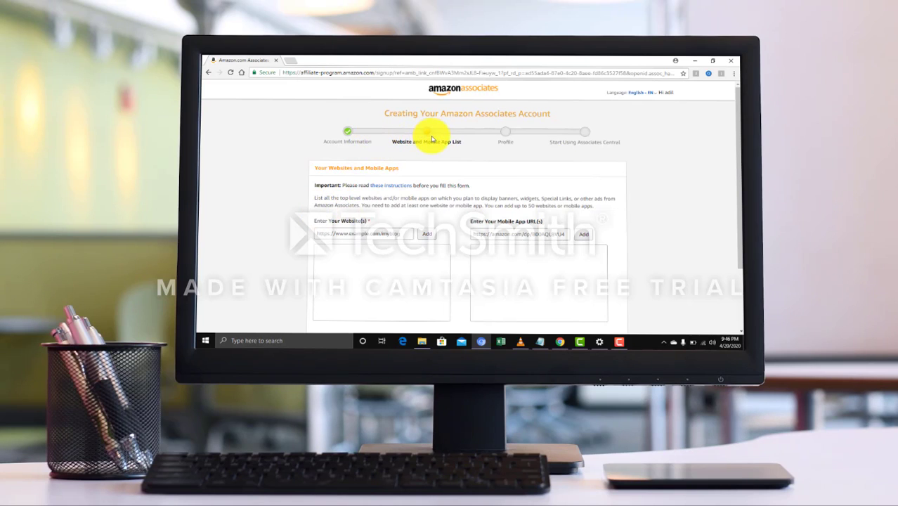
scroll(405, 215, "down", 2)
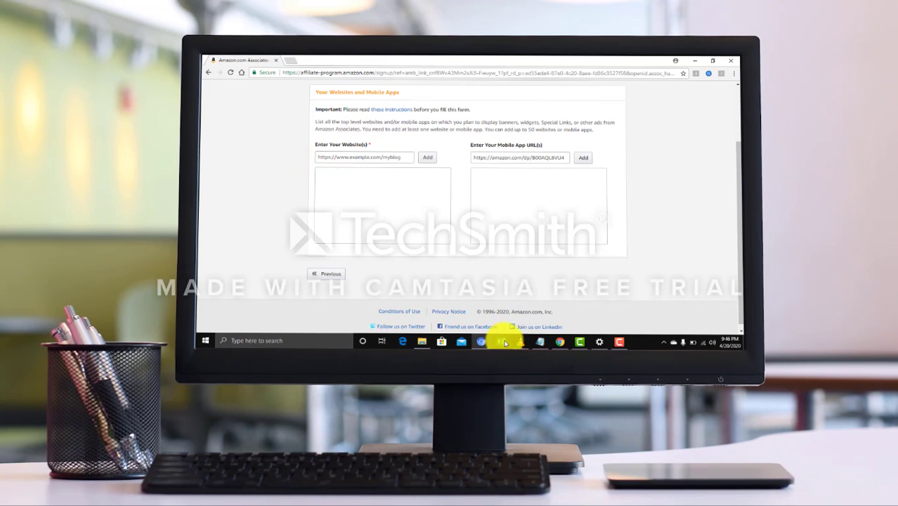
Load Facebook in the other tab, copy its page address, and return to the Associates form
left_click(546, 341)
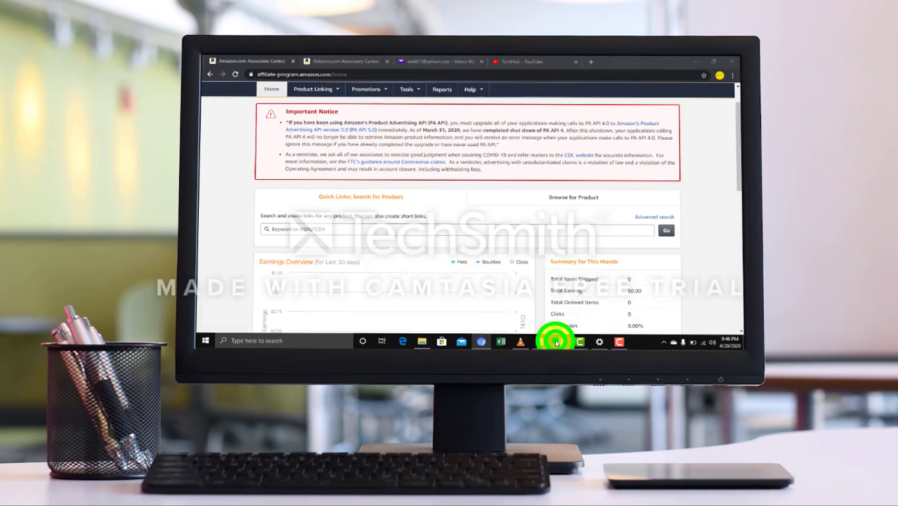
left_click(346, 64)
left_click(356, 74)
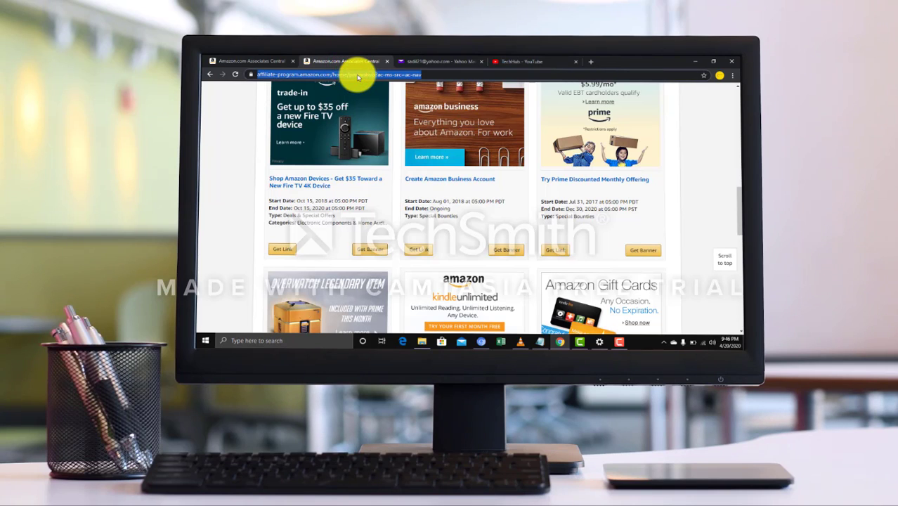
type("facebook")
left_click(327, 88)
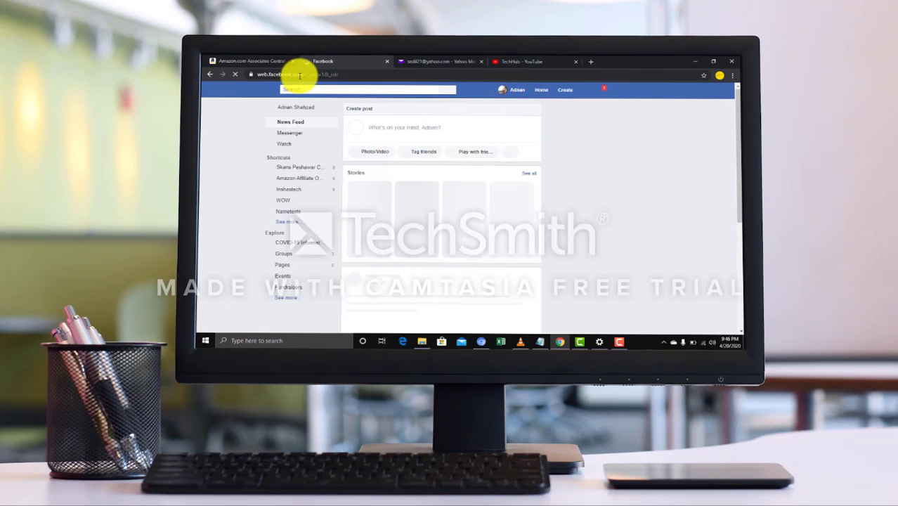
right_click(301, 75)
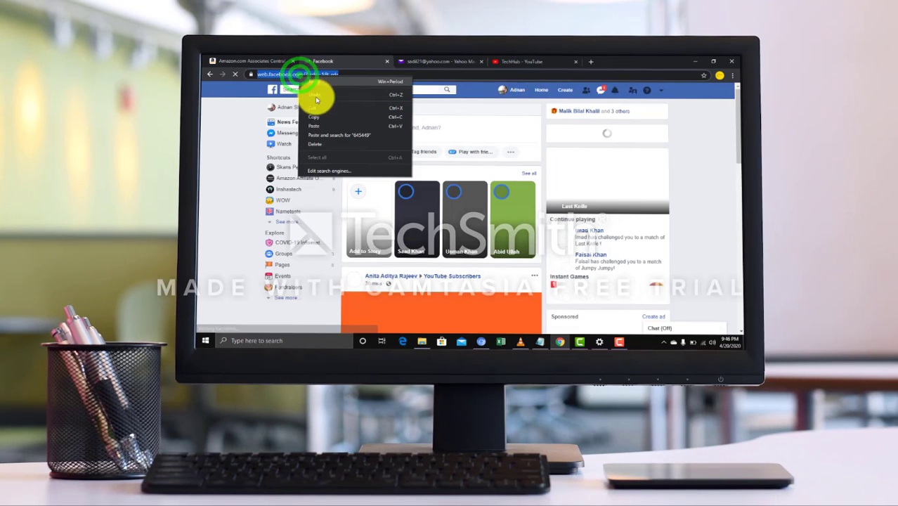
left_click(315, 117)
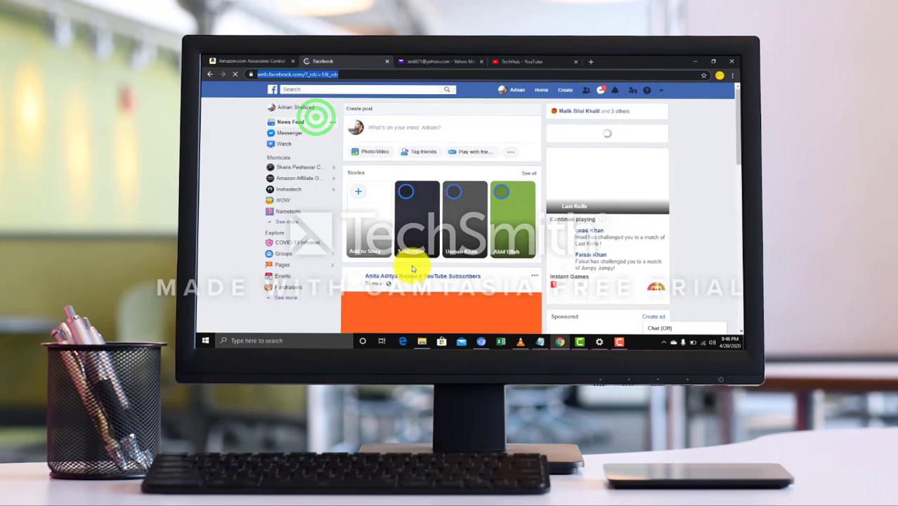
left_click(480, 342)
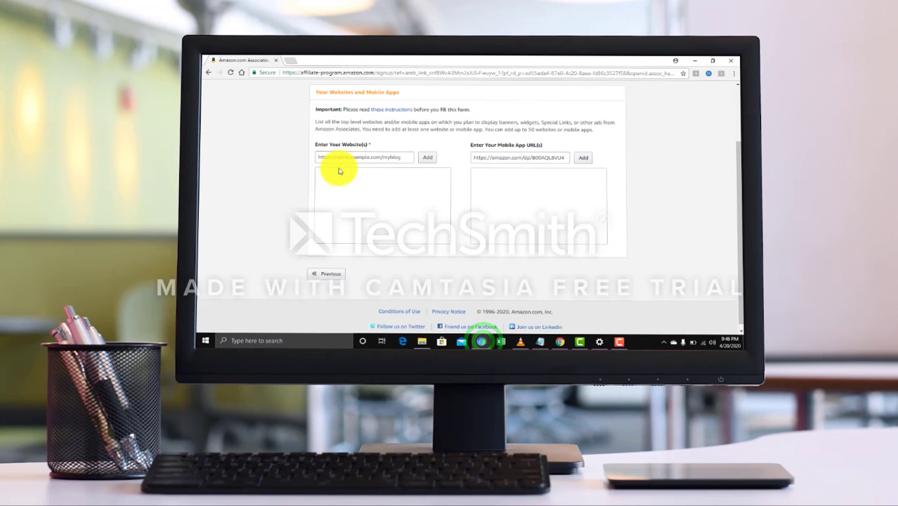
Paste the Facebook address web.facebook.com/ into the Website field and add it to the list
left_click(342, 158)
right_click(342, 157)
left_click(357, 208)
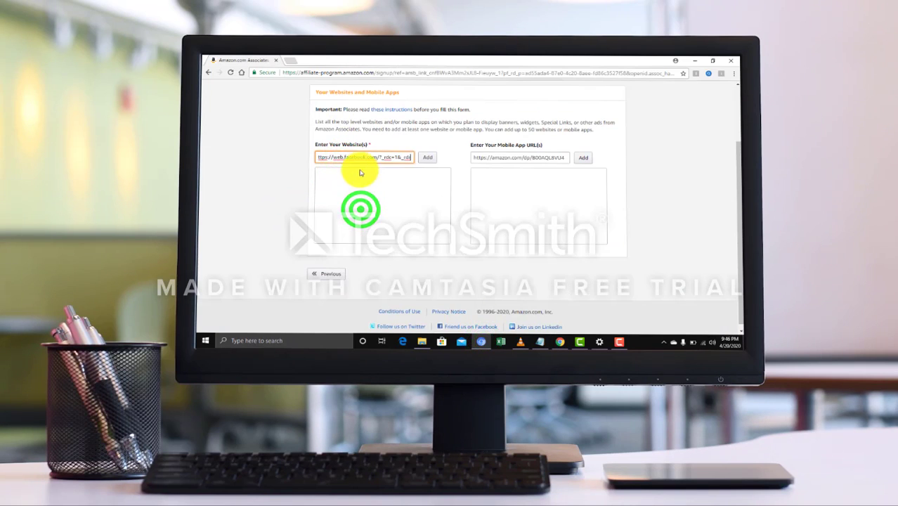
left_click(426, 158)
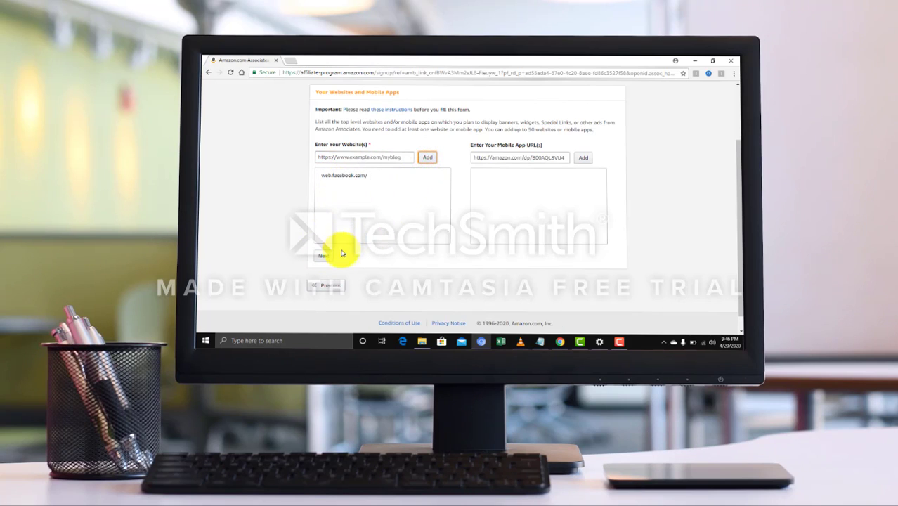
Answer No to the children-under-13 question and continue to the Profile step
scroll(328, 242, "down", 1)
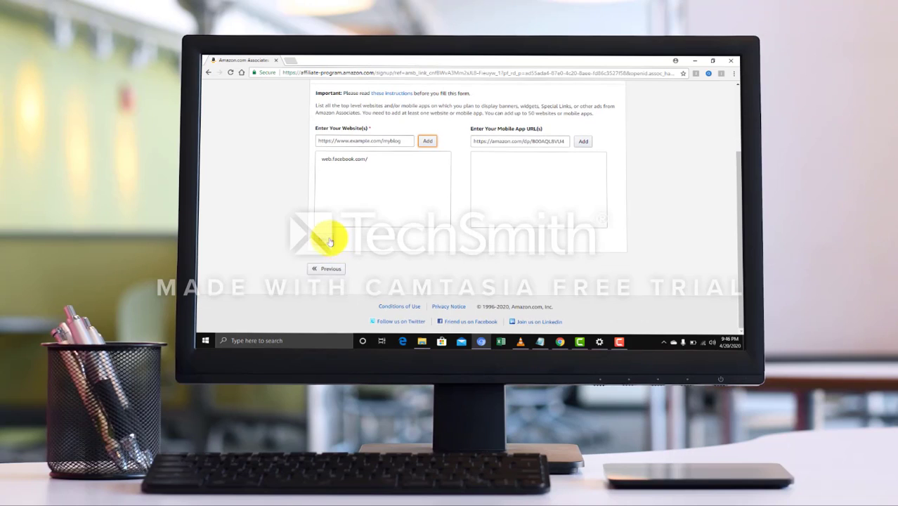
left_click(326, 245)
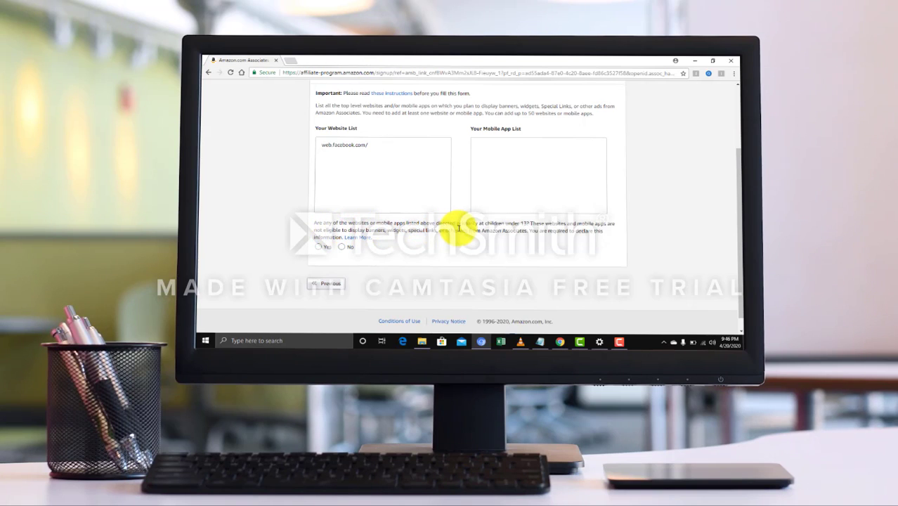
left_click(342, 247)
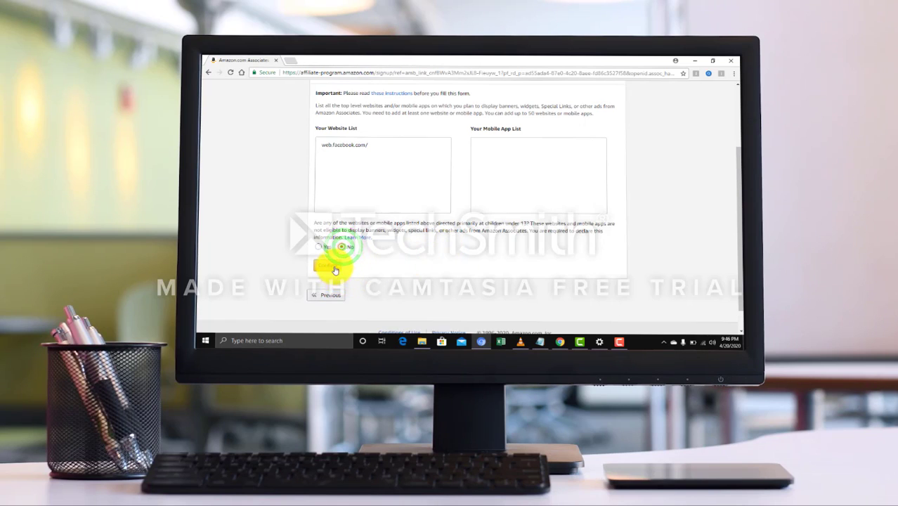
left_click(334, 265)
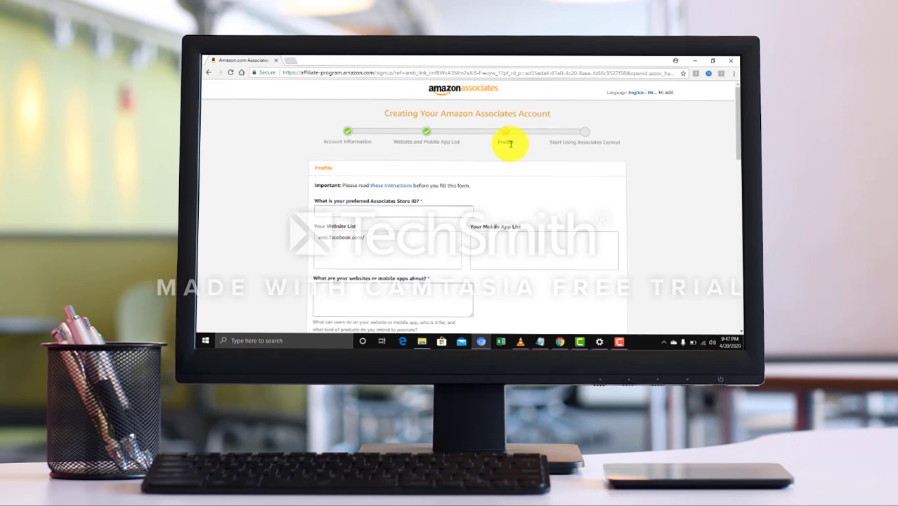
Enter the preferred Store ID and describe the website as a social media site
scroll(461, 201, "down", 1)
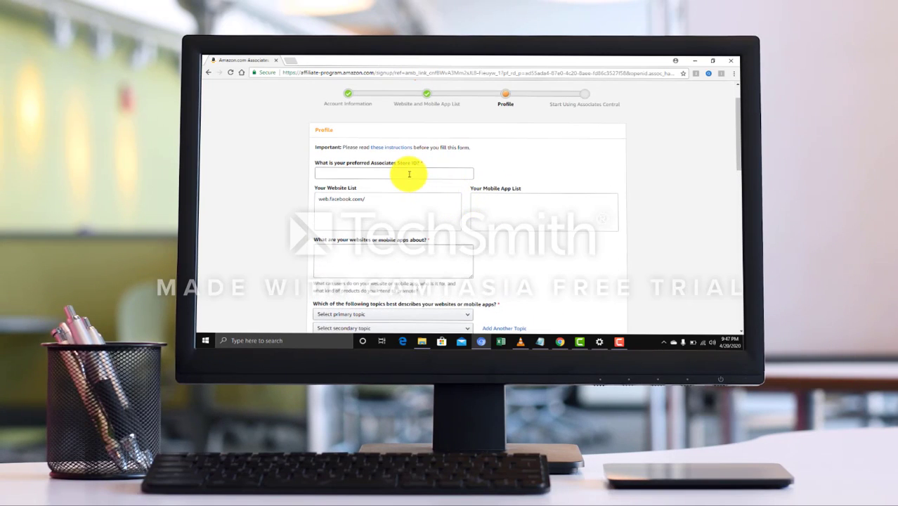
left_click(408, 174)
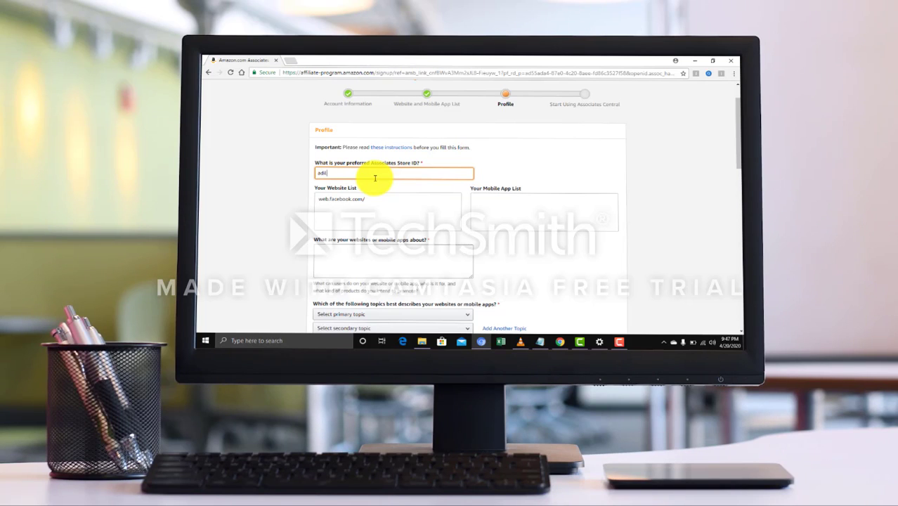
key("Return")
scroll(372, 178, "up", 3)
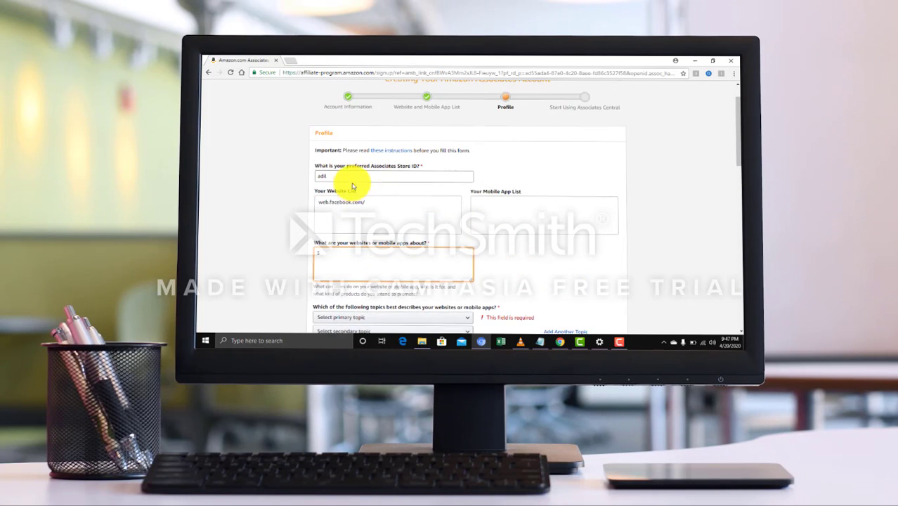
left_click(354, 176)
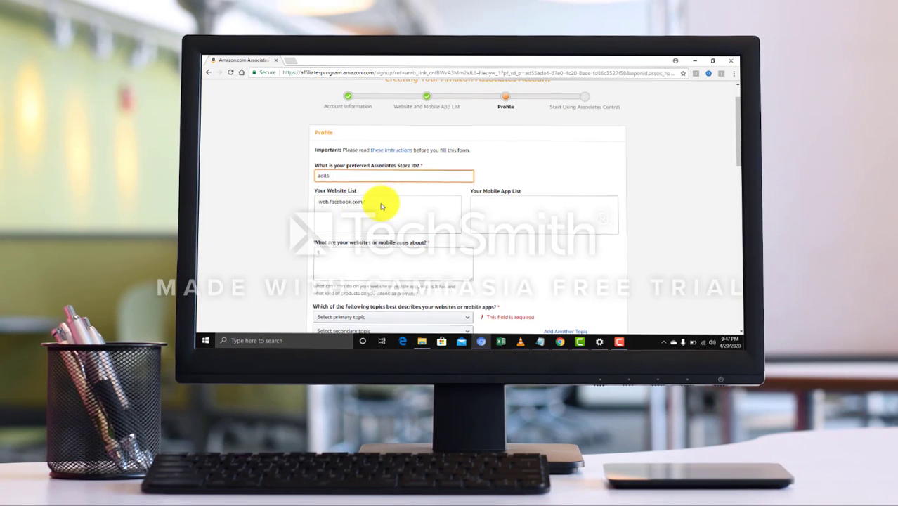
scroll(373, 197, "down", 2)
left_click(349, 182)
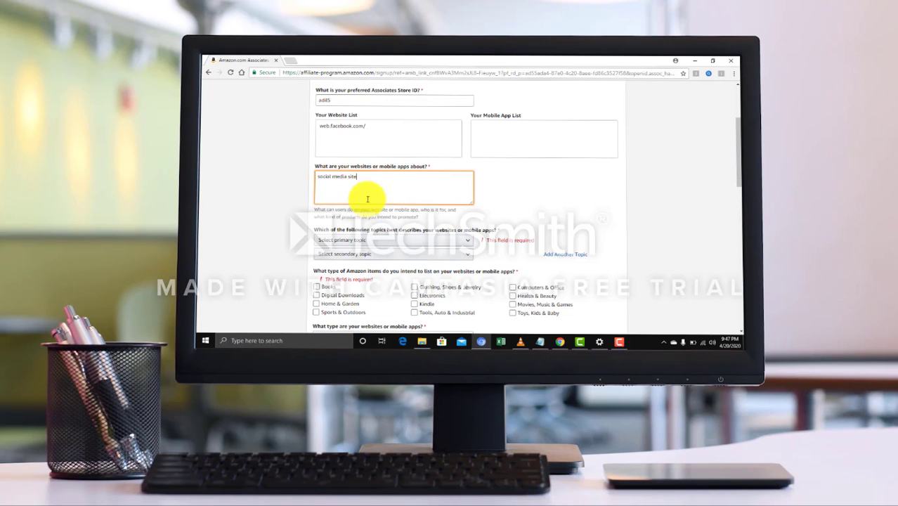
scroll(366, 194, "down", 3)
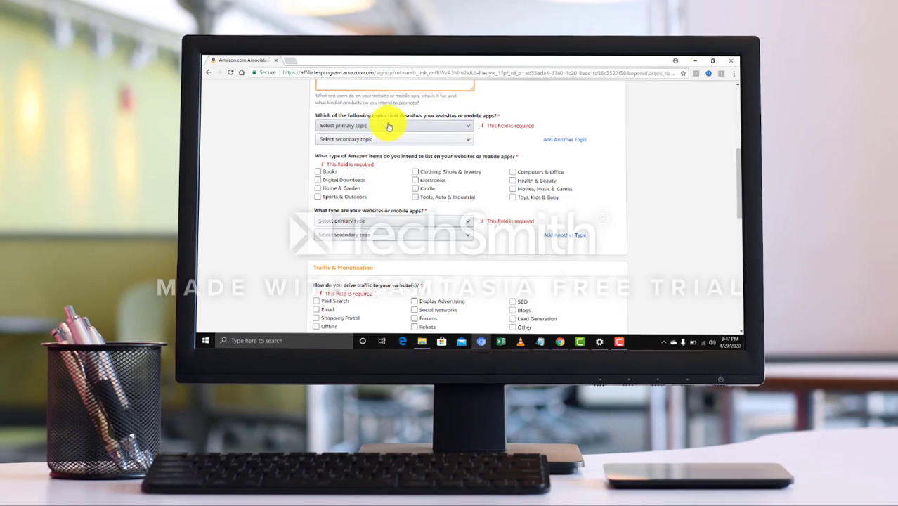
Choose Social Networking Site as both the primary and secondary topic
left_click(439, 129)
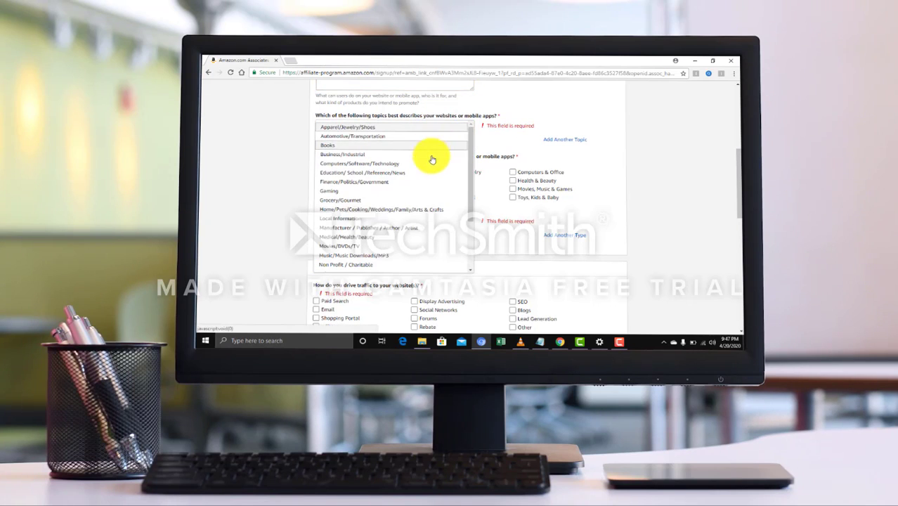
scroll(416, 177, "down", 2)
scroll(352, 232, "down", 5)
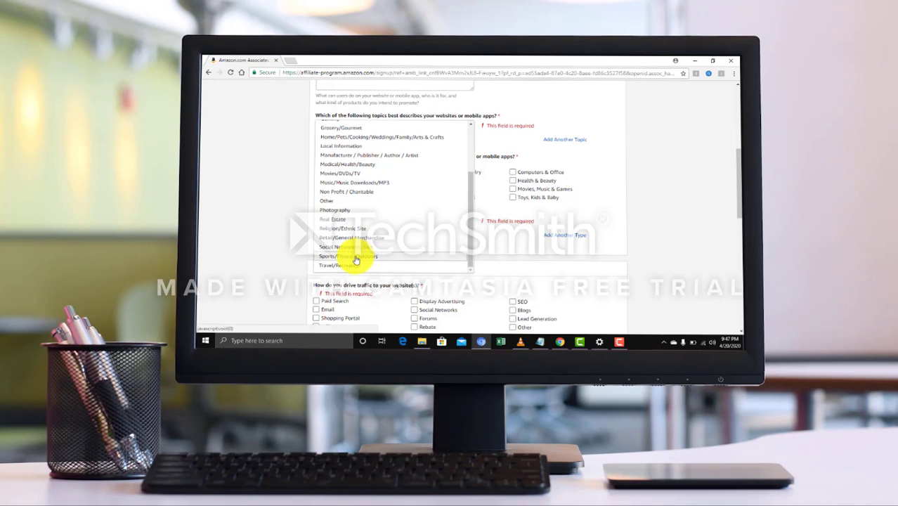
left_click(349, 208)
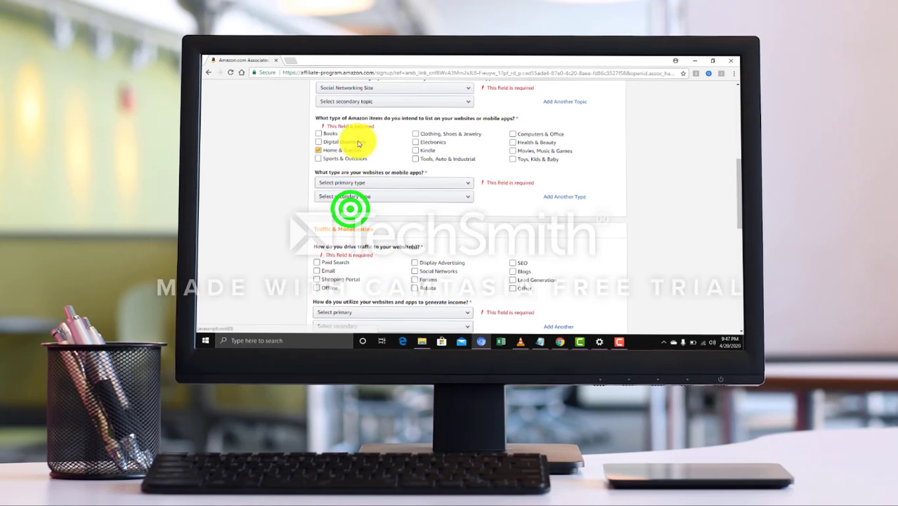
left_click(373, 98)
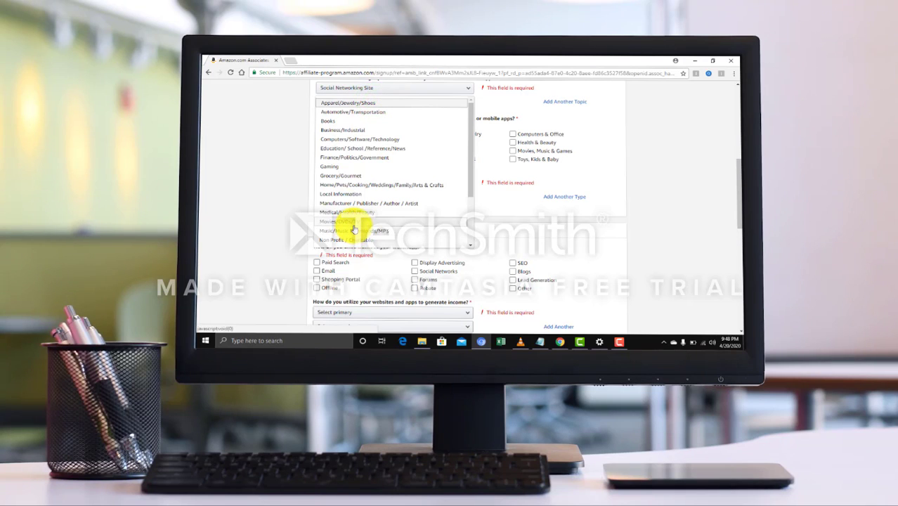
scroll(354, 230, "down", 1)
scroll(354, 228, "down", 1)
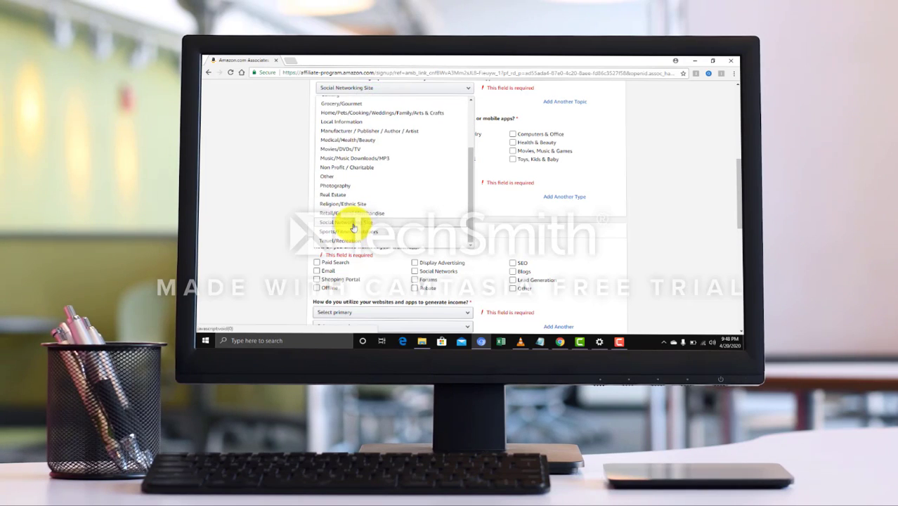
left_click(353, 226)
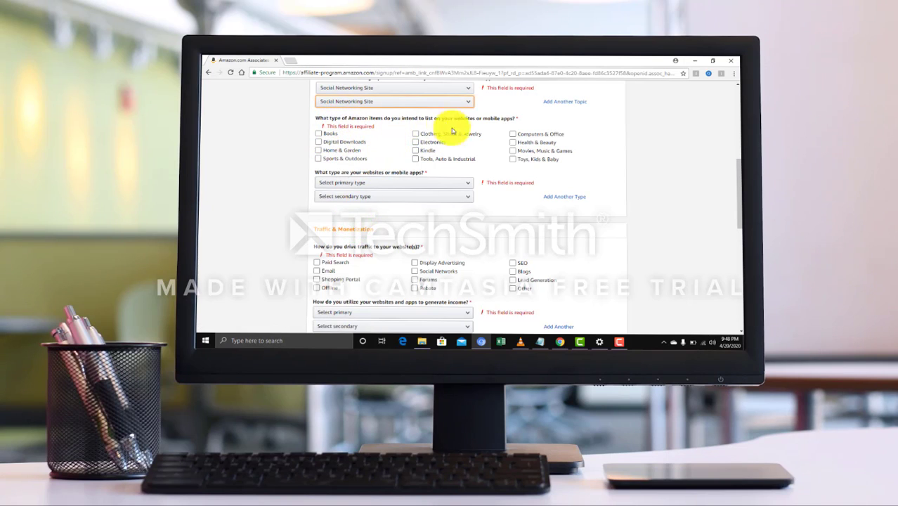
Tick all twelve item types, from Books and Electronics to Toys, Kids & Baby
left_click(415, 134)
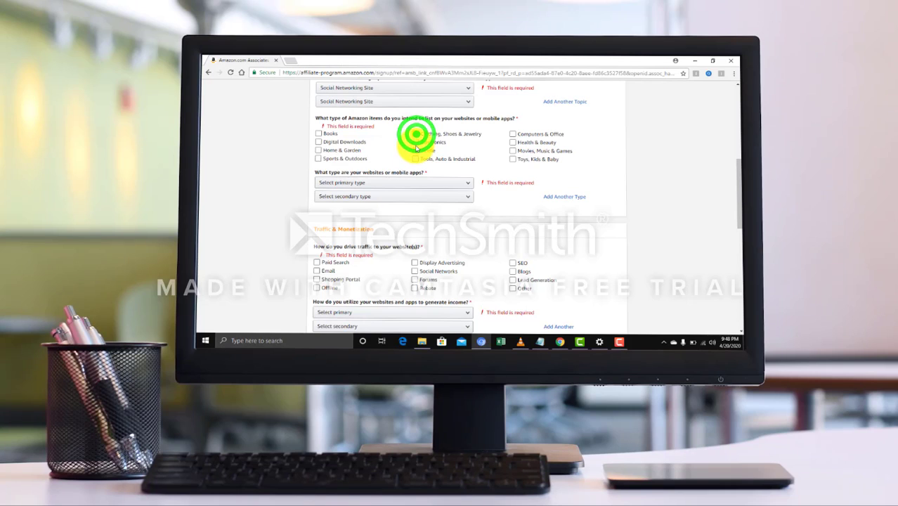
left_click(415, 142)
left_click(415, 151)
left_click(416, 159)
left_click(341, 161)
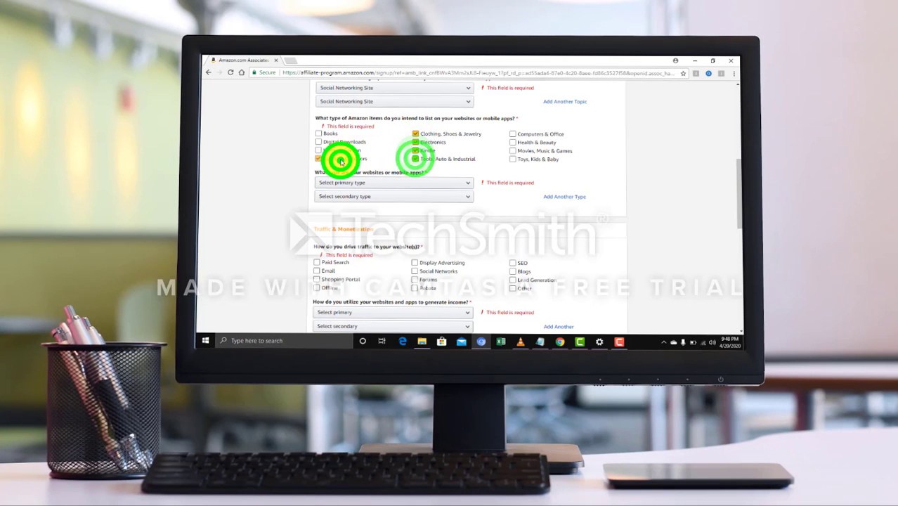
left_click(340, 151)
left_click(340, 142)
left_click(338, 134)
left_click(545, 133)
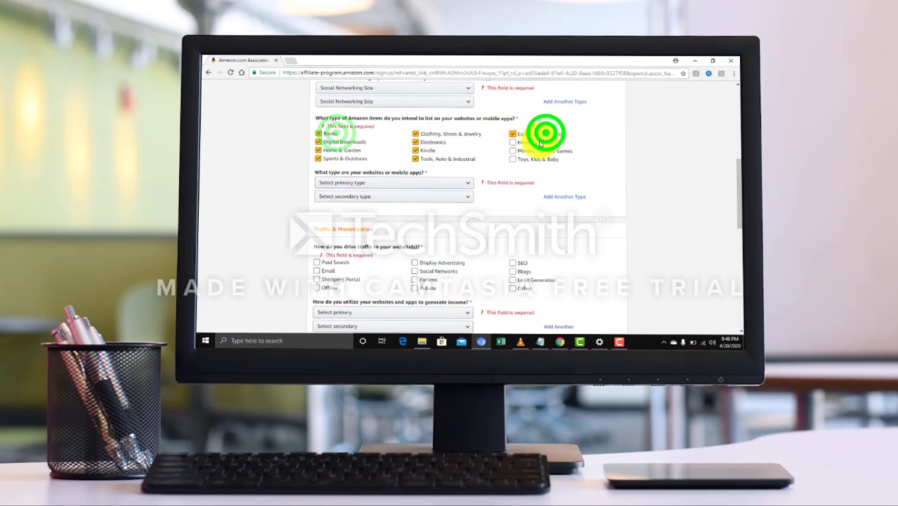
left_click(533, 142)
left_click(528, 150)
left_click(522, 159)
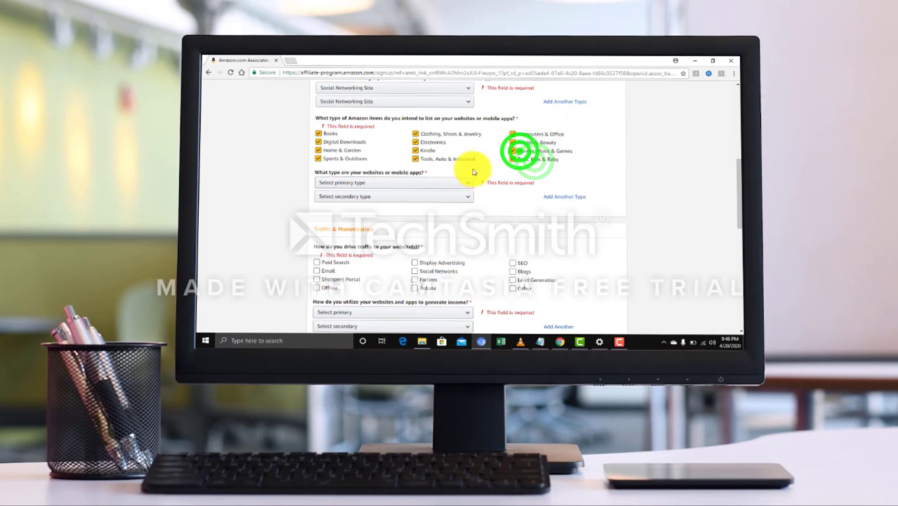
scroll(467, 174, "down", 1)
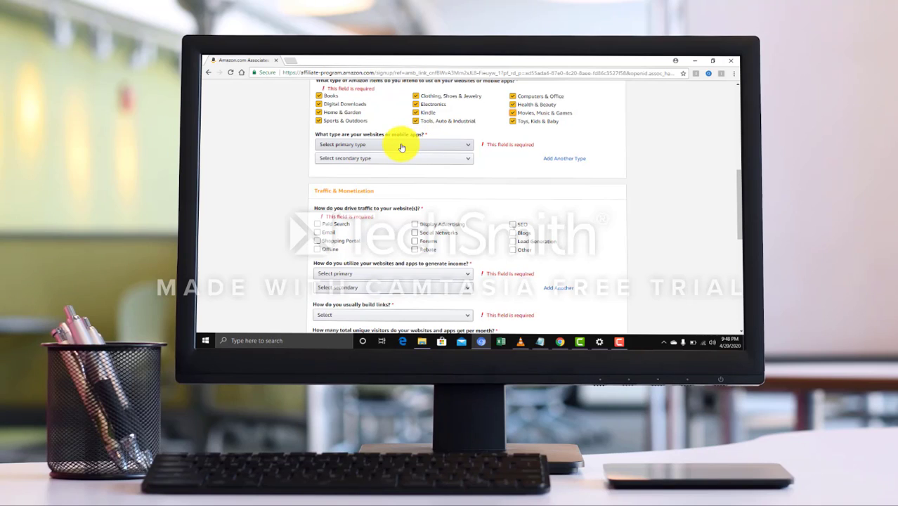
Choose Search as both the primary and the secondary website type
left_click(385, 147)
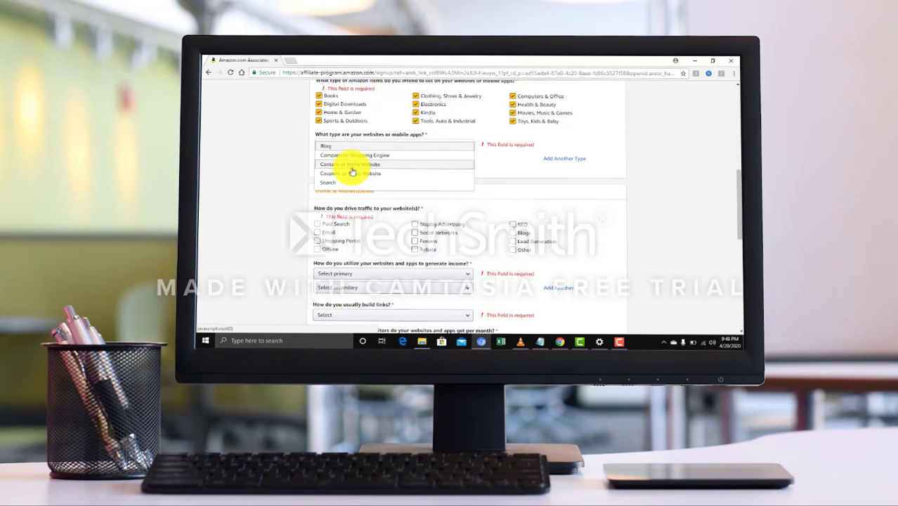
left_click(349, 182)
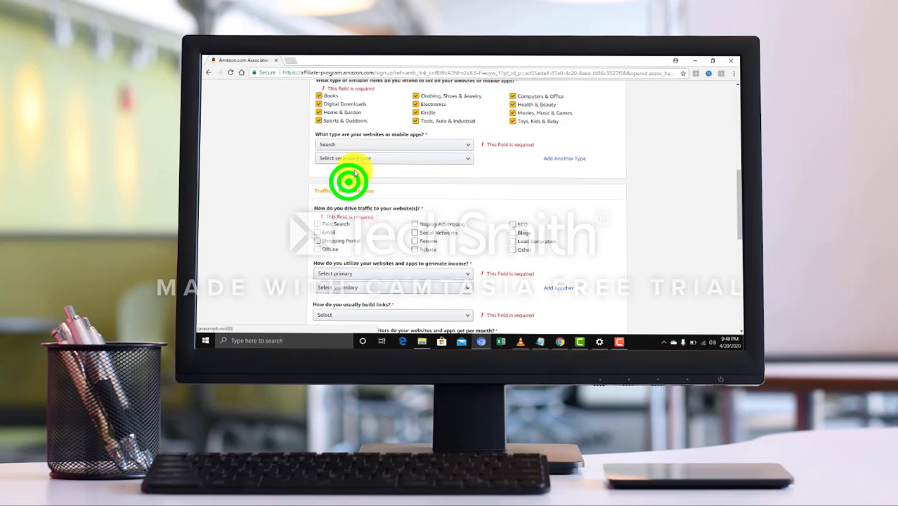
left_click(358, 145)
left_click(359, 196)
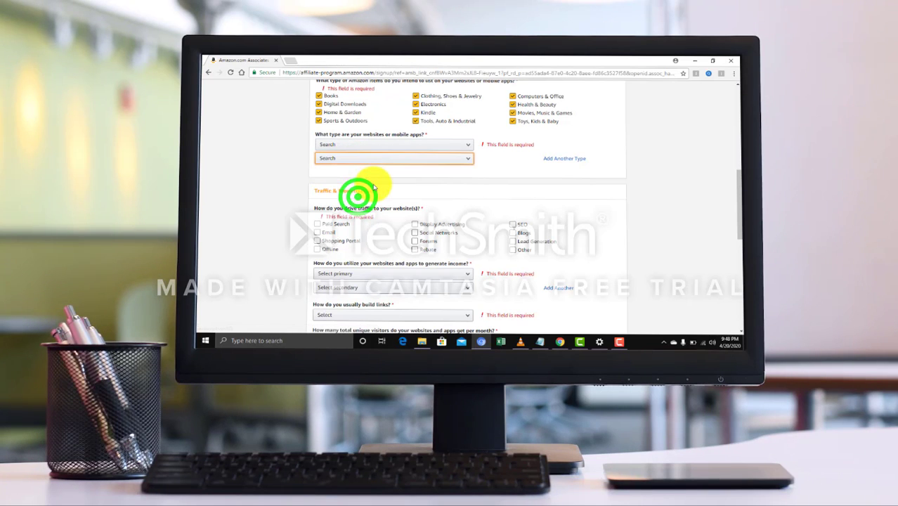
scroll(375, 181, "down", 1)
scroll(375, 183, "down", 2)
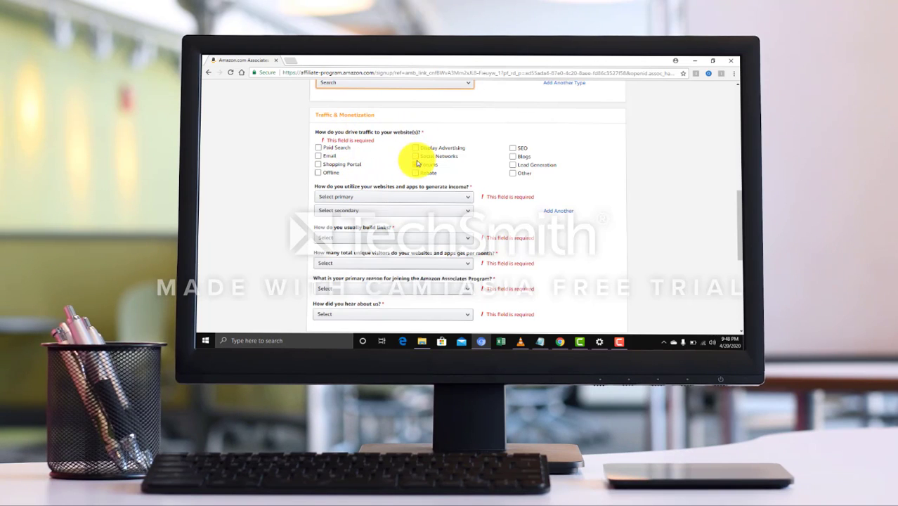
Tick Email and Social Networks as traffic sources, leaving Rebate unticked
left_click(415, 156)
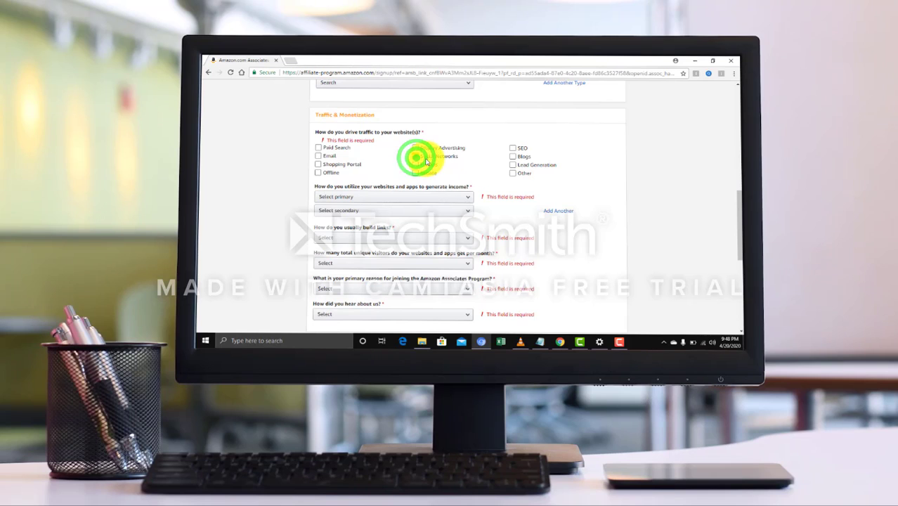
left_click(511, 173)
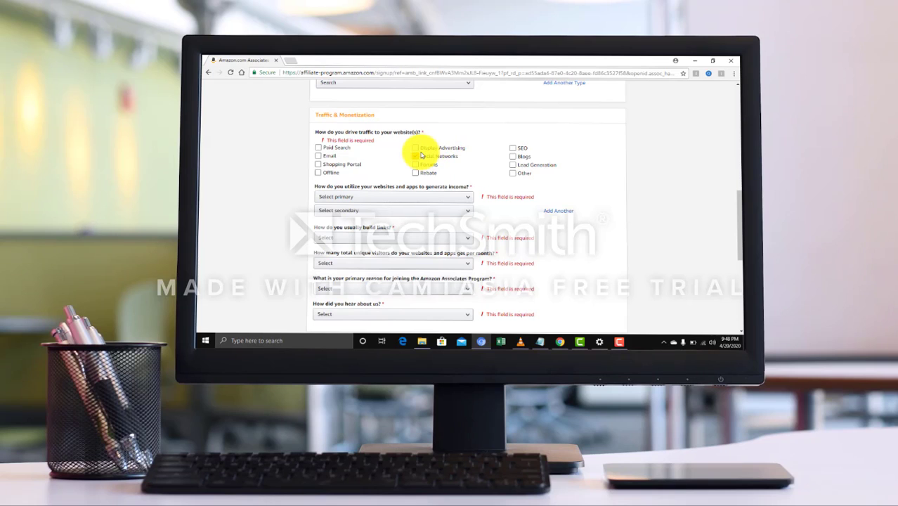
left_click(418, 156)
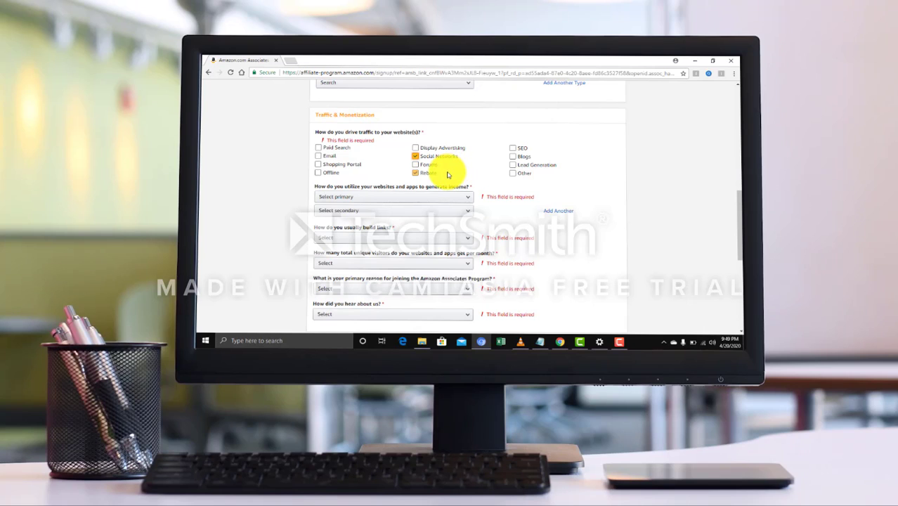
left_click(433, 174)
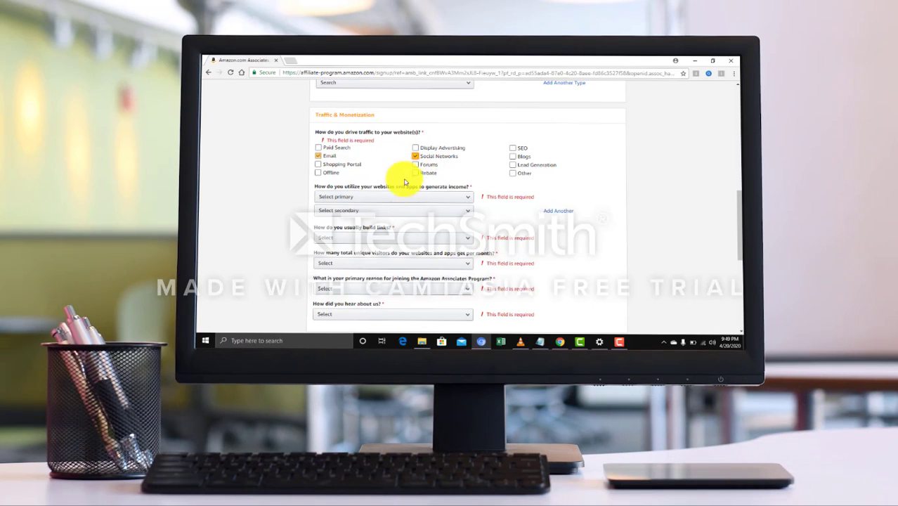
scroll(413, 184, "down", 3)
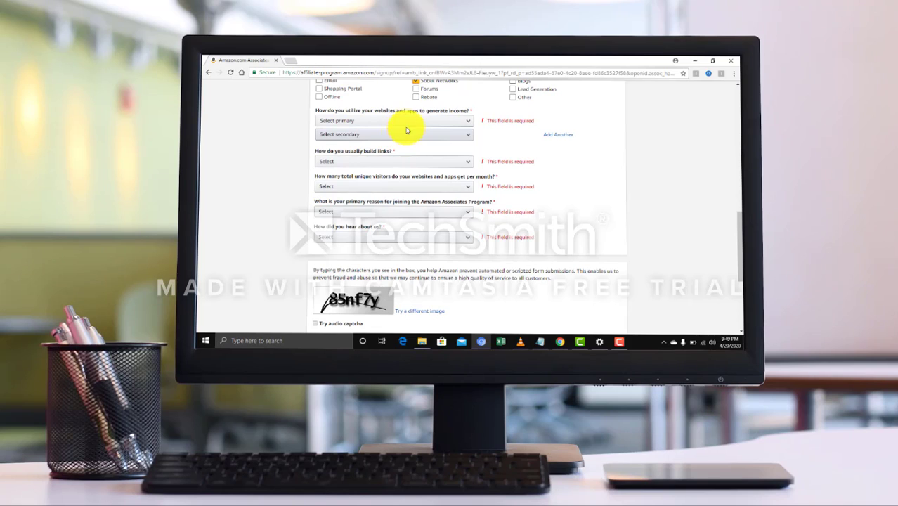
Set Other Affiliate Programs as both the primary and secondary income method
left_click(408, 121)
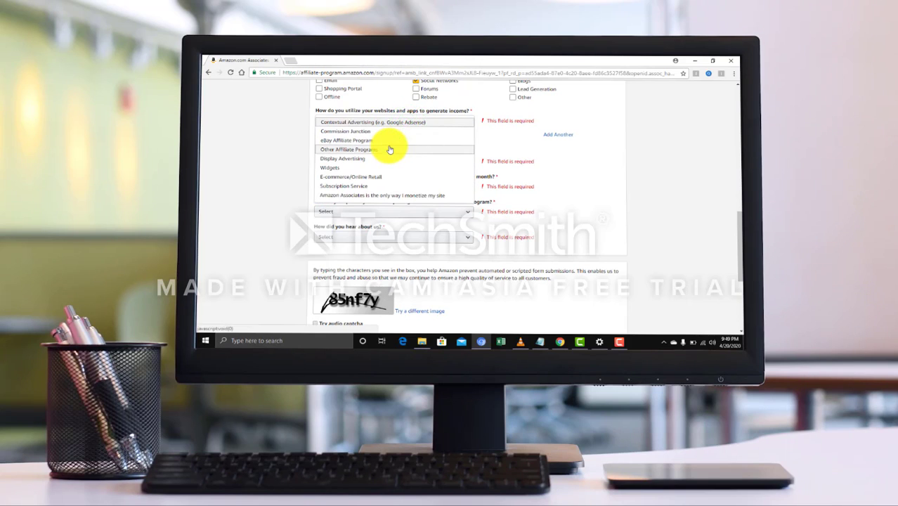
left_click(347, 151)
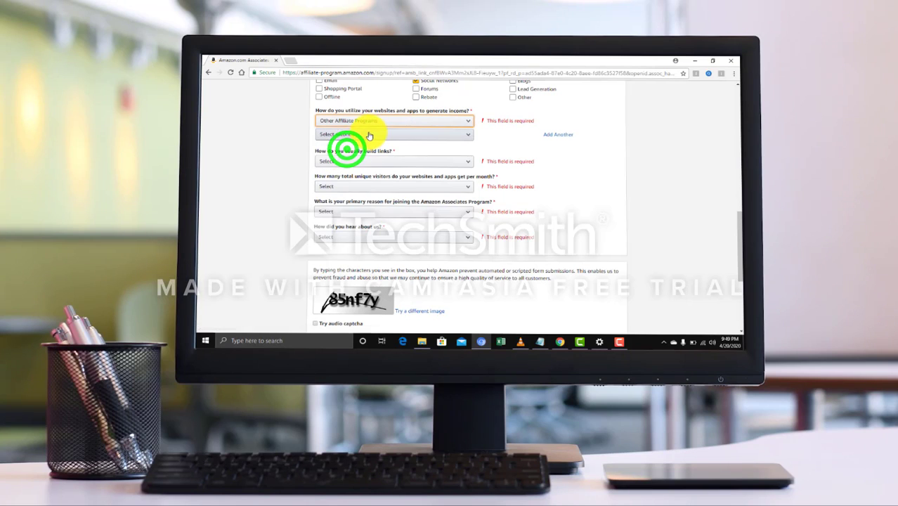
left_click(369, 135)
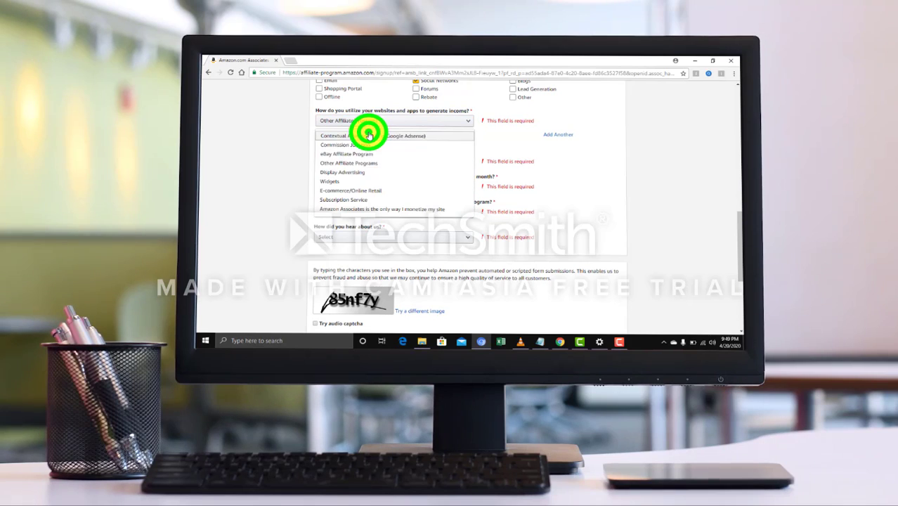
left_click(365, 166)
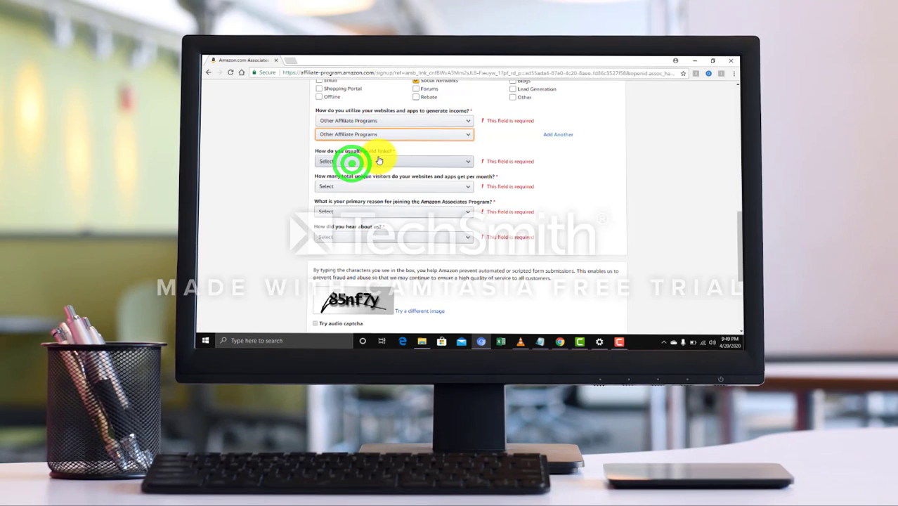
scroll(370, 159, "down", 1)
Choose Manually via text editor as the way links are built
left_click(408, 123)
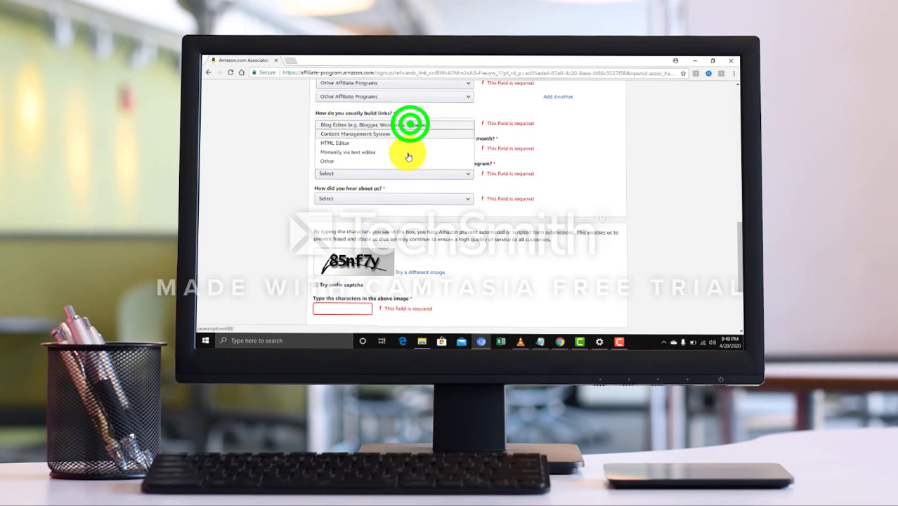
left_click(365, 149)
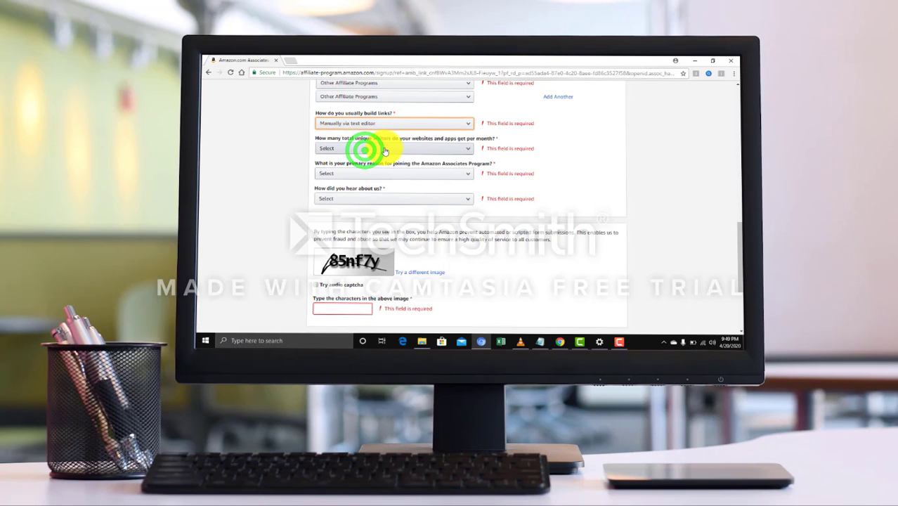
left_click(384, 149)
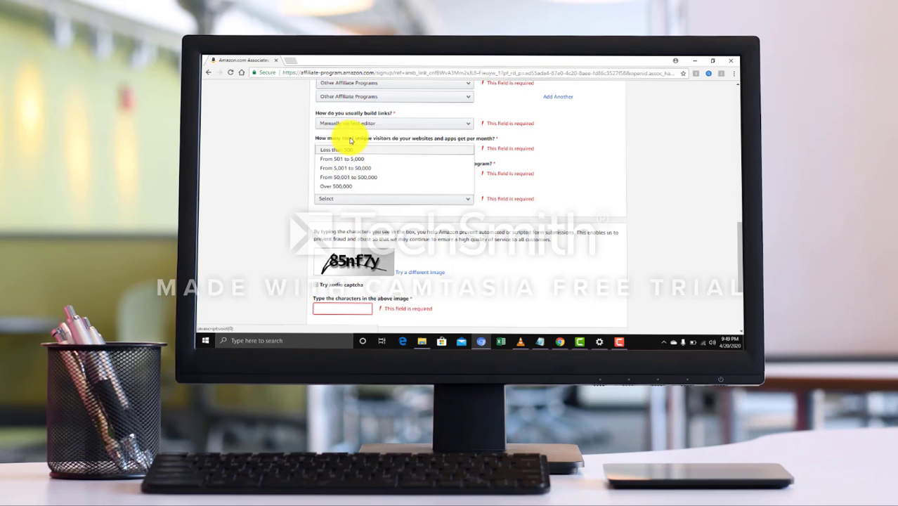
Select From 501 to 5,000 monthly visitors and Other as the reason for joining
left_click(352, 159)
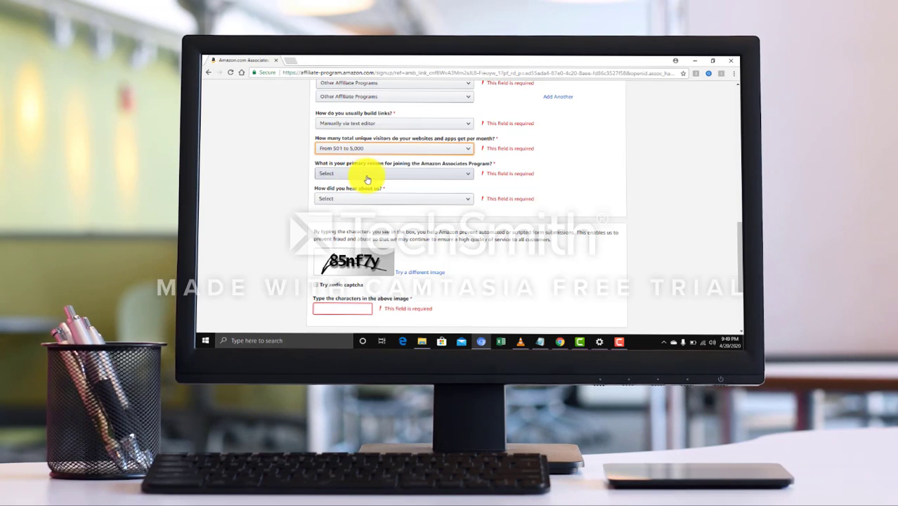
left_click(365, 179)
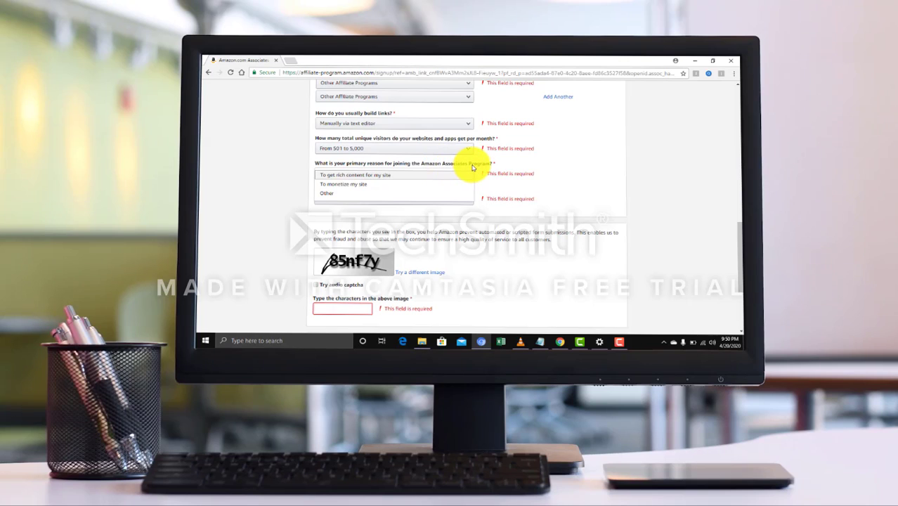
left_click(344, 191)
scroll(345, 185, "down", 3)
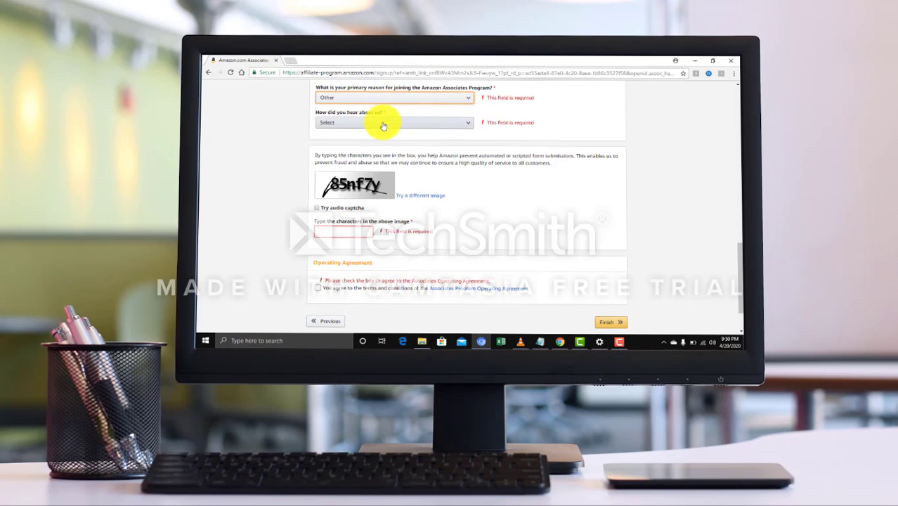
Choose Online Search as how you heard about the program
left_click(382, 124)
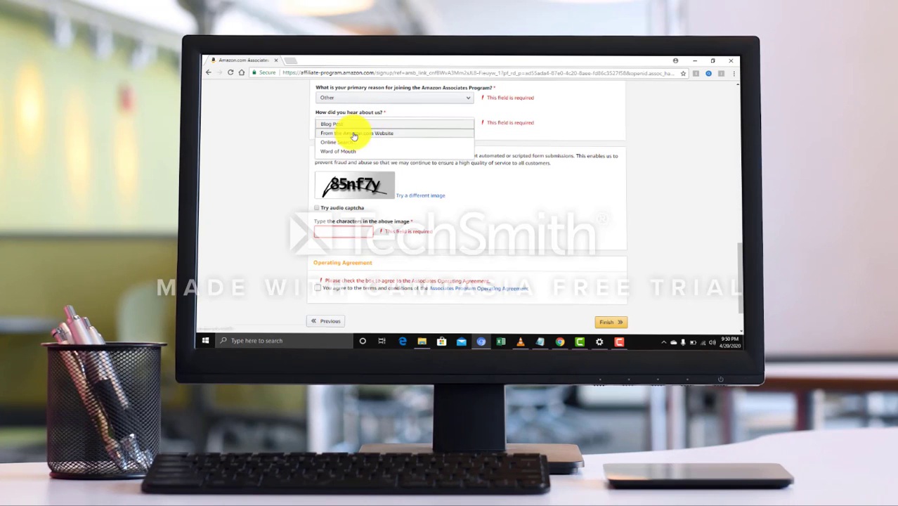
left_click(354, 142)
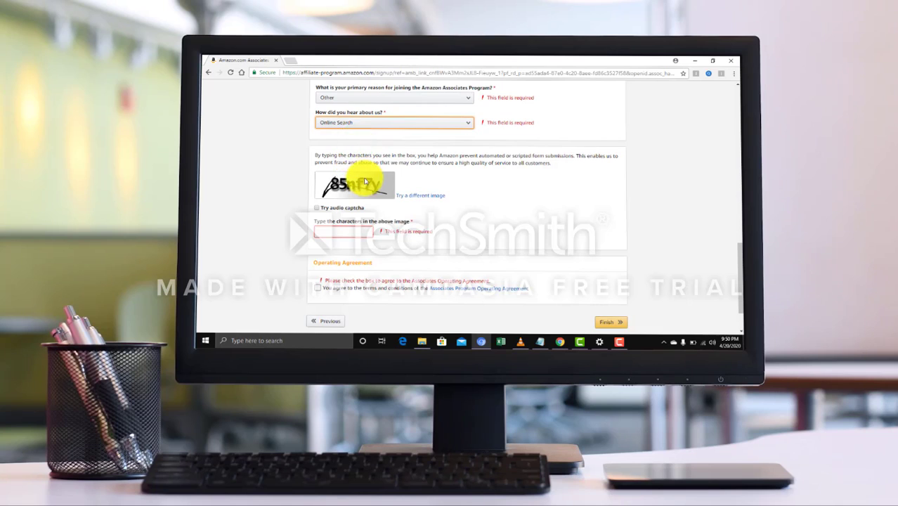
scroll(347, 185, "down", 1)
left_click(338, 181)
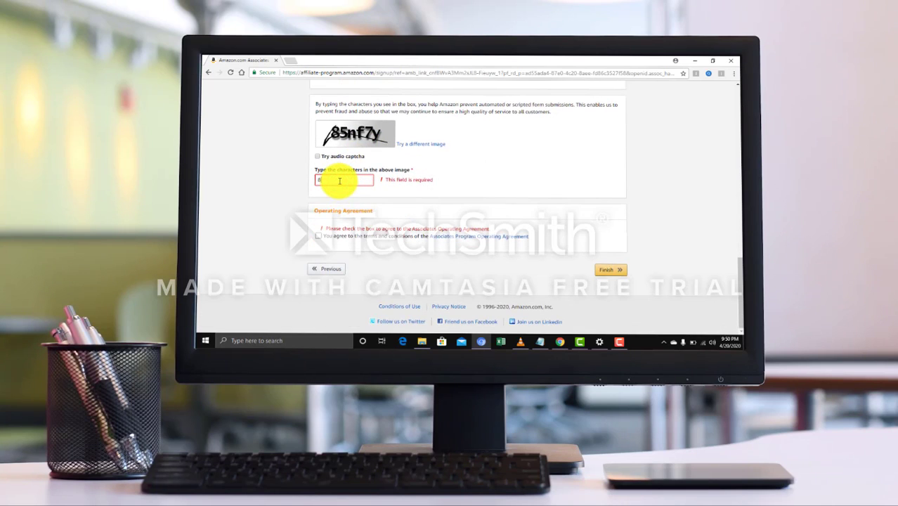
Enter the captcha characters and accept the Associates Program Operating Agreement
type("85nf7y")
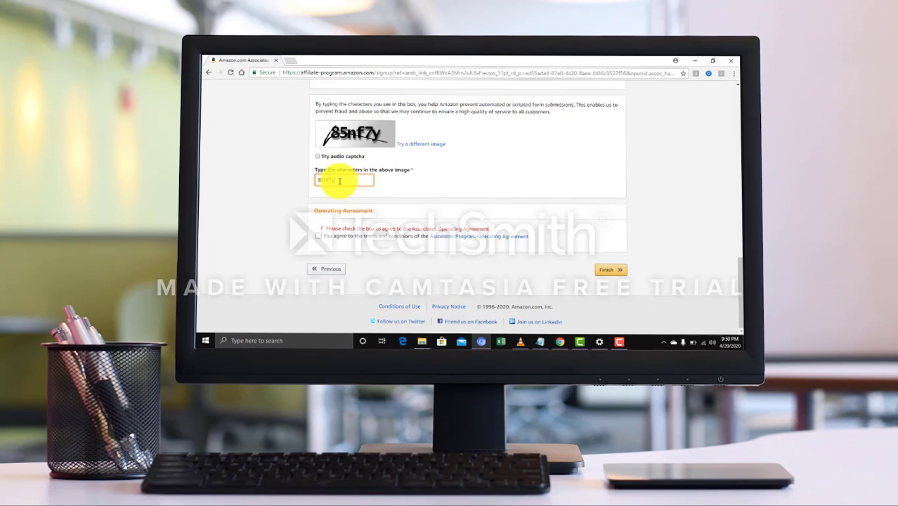
left_click(316, 236)
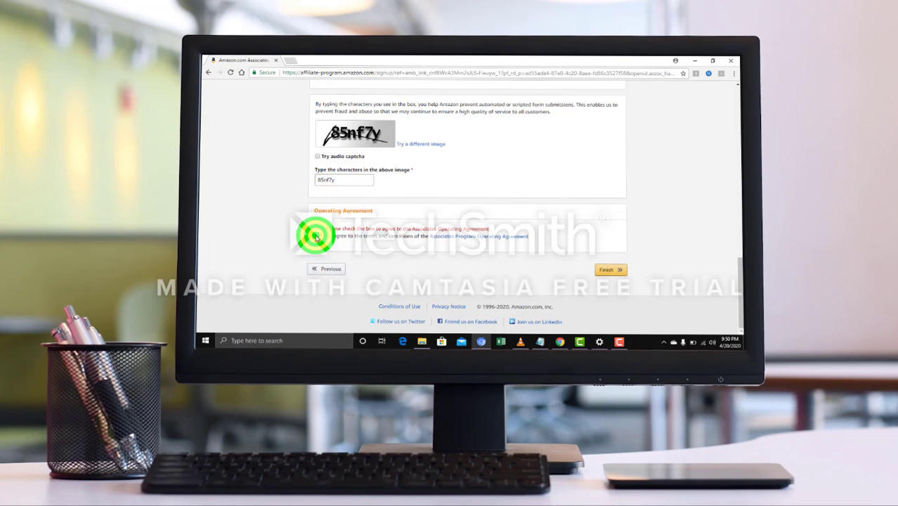